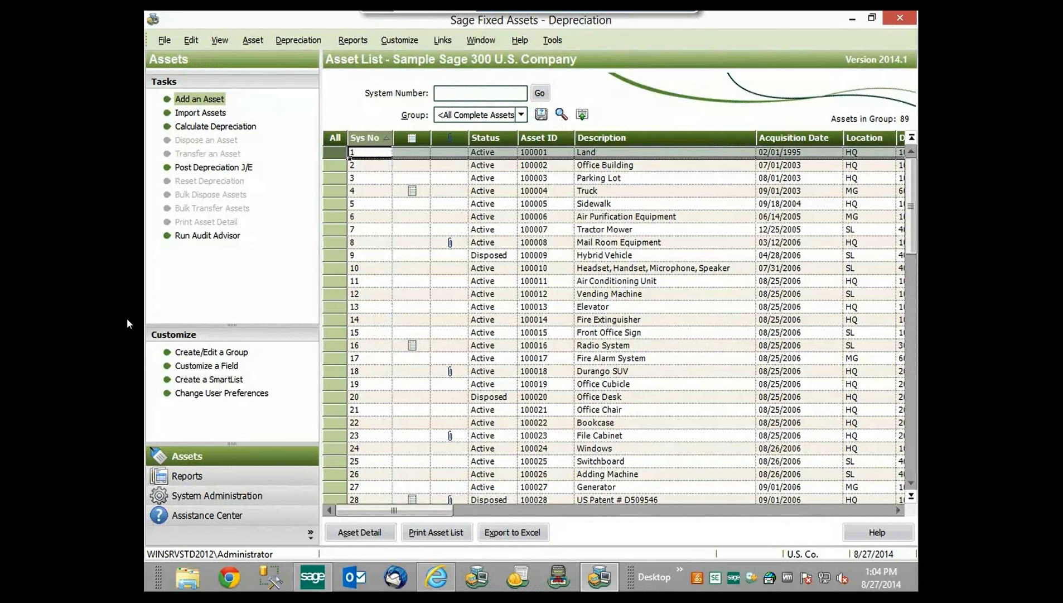
# - Depreciate all complete assets through 06/2020, accepting the future-date warning
pyautogui.click(289, 42)
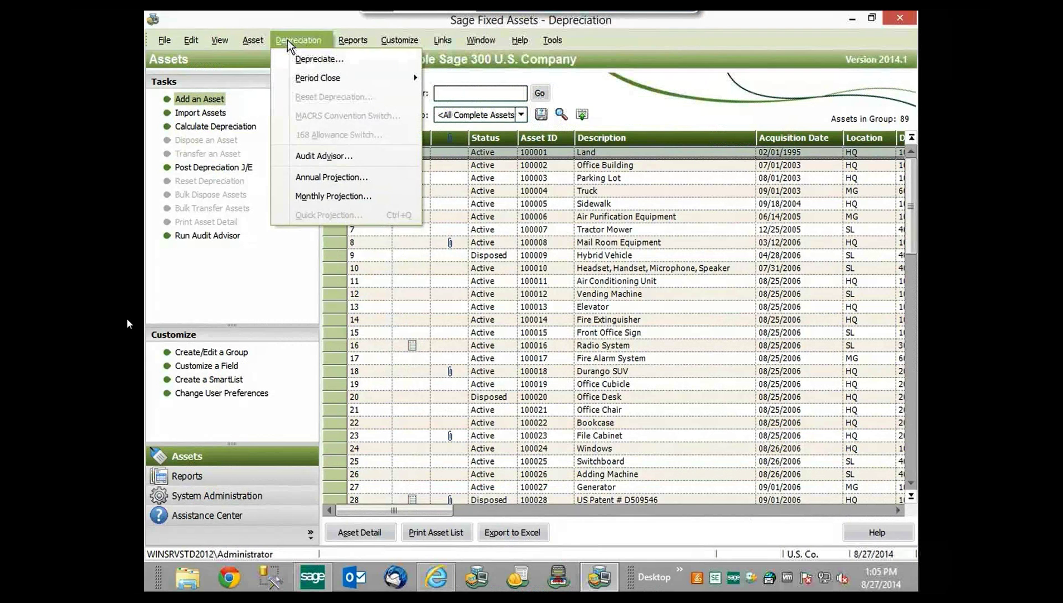
pyautogui.click(332, 62)
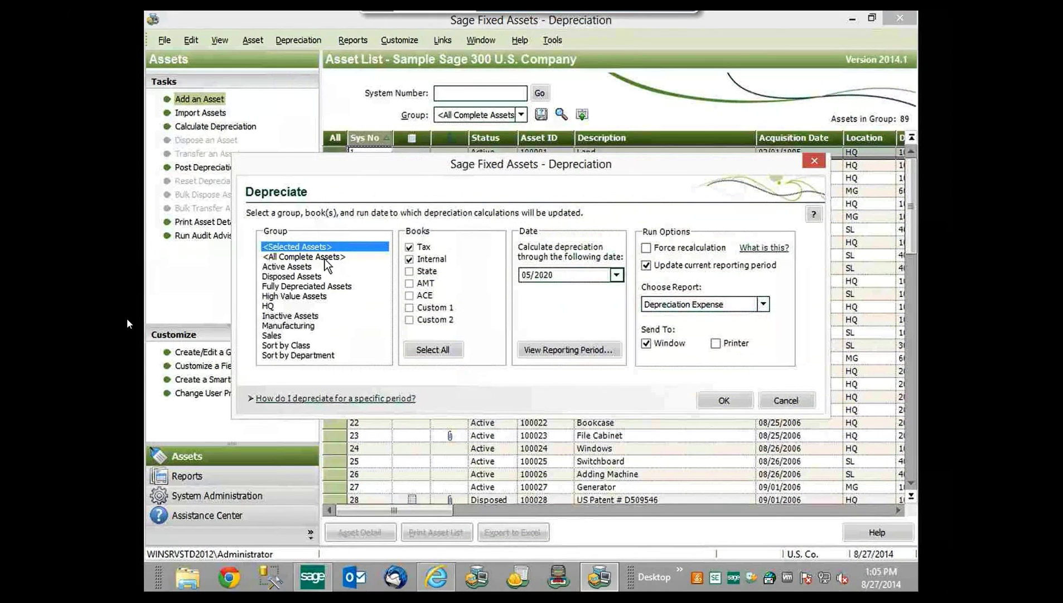
pyautogui.click(326, 257)
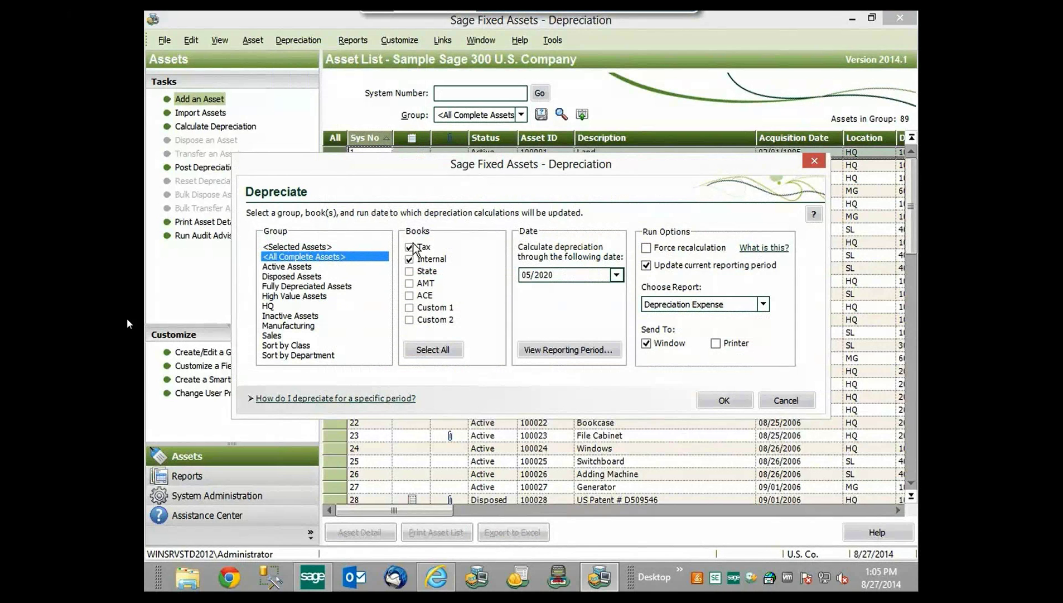
pyautogui.click(617, 275)
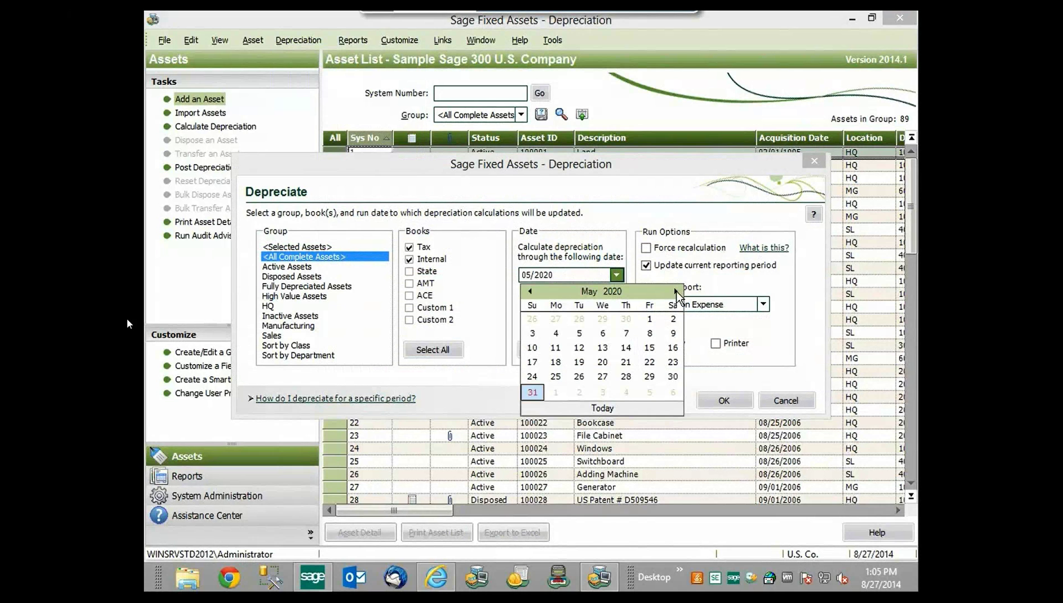
pyautogui.click(676, 292)
pyautogui.click(579, 376)
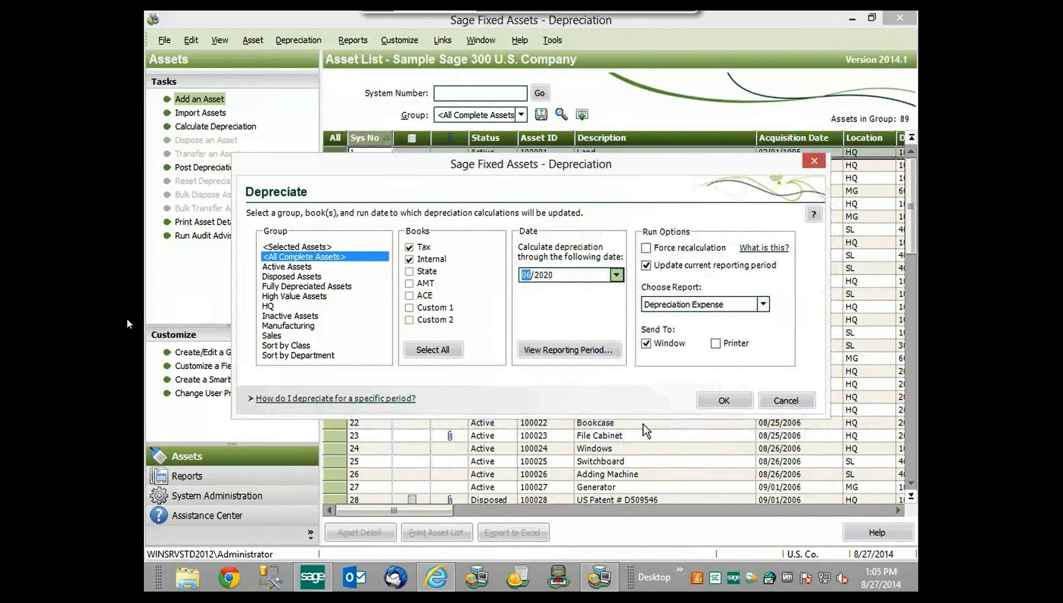
pyautogui.click(720, 401)
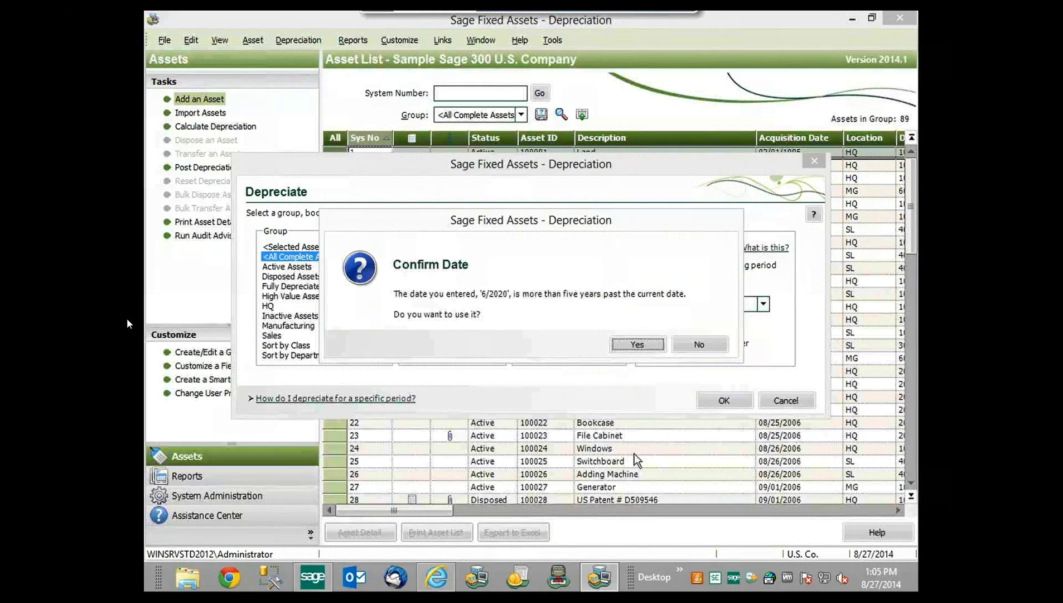
pyautogui.click(638, 344)
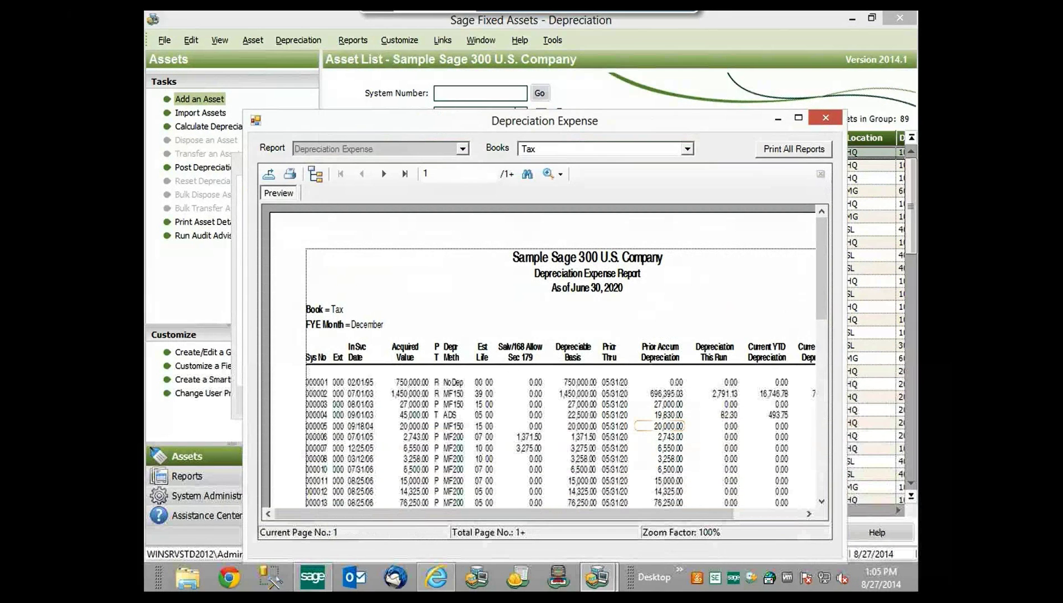
# - Close the expense report and Depreciate dialog, then start Sage 300 ERP depreciation posting, closing the company
pyautogui.click(827, 118)
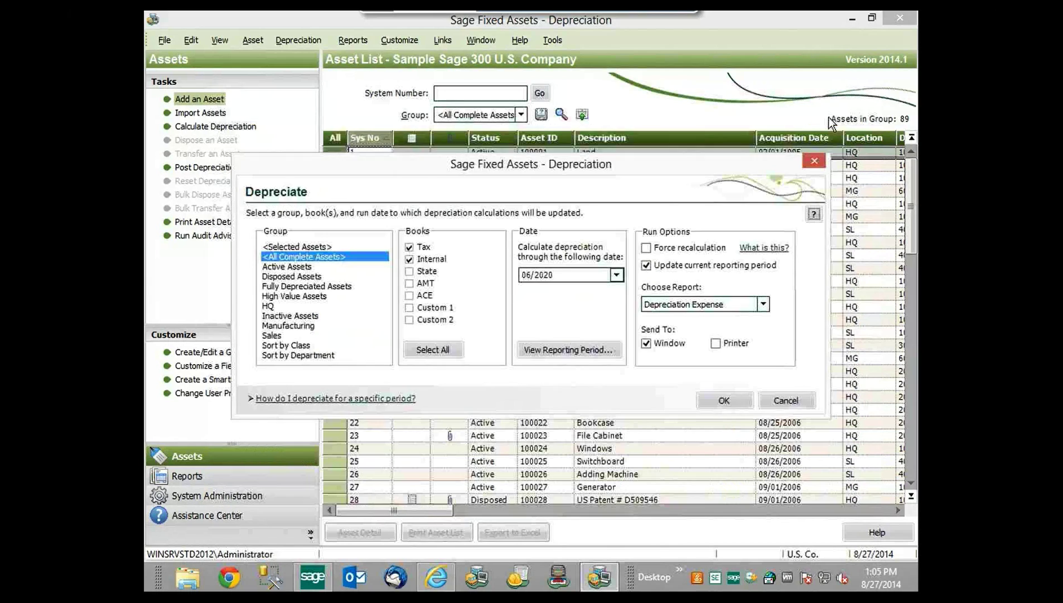
pyautogui.click(813, 162)
pyautogui.click(447, 41)
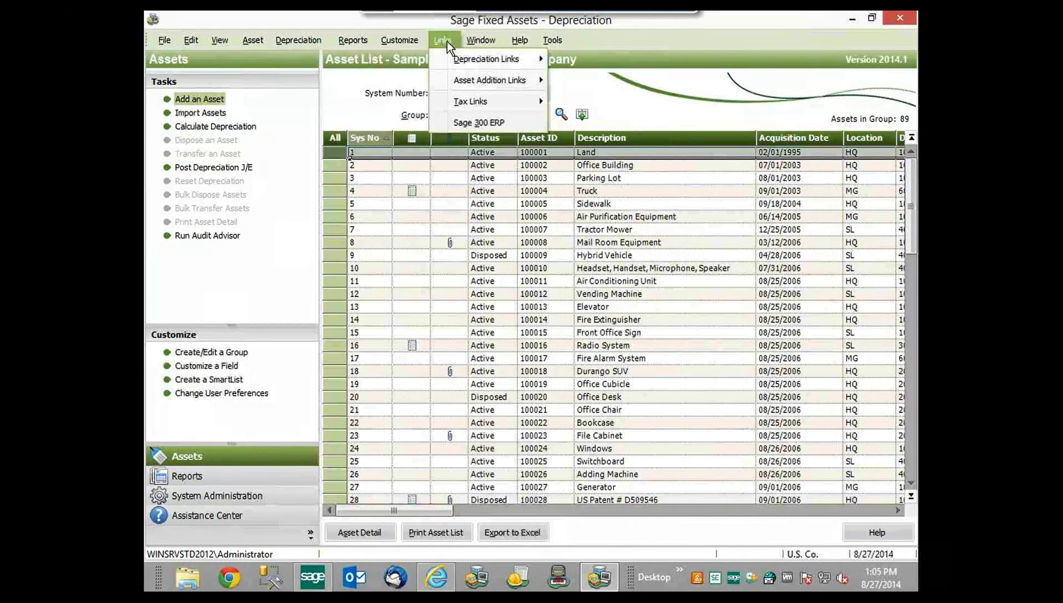
pyautogui.moveTo(449, 59)
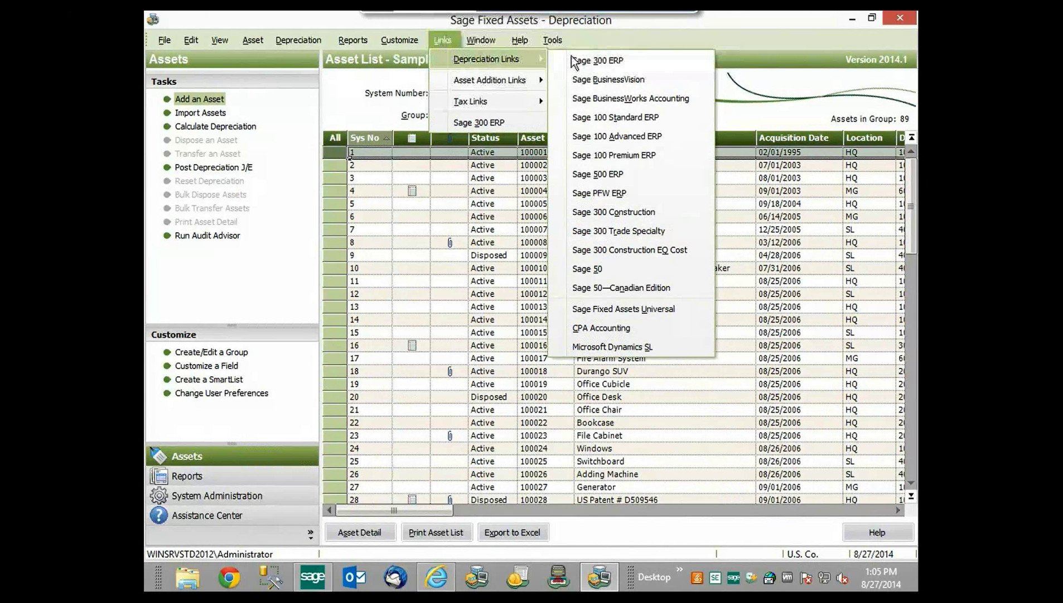
pyautogui.click(619, 60)
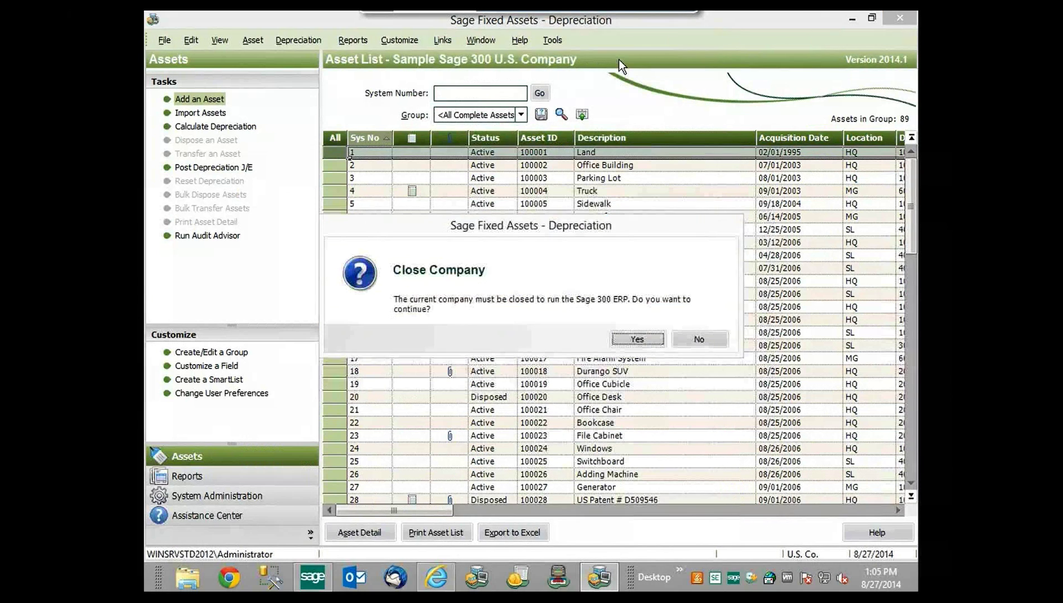
pyautogui.click(633, 339)
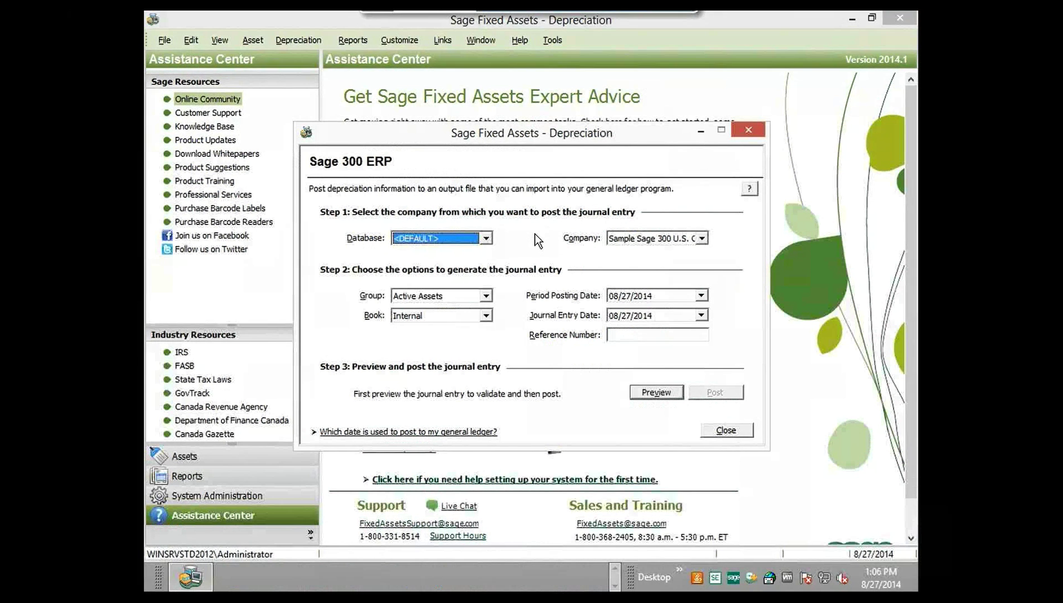
# - Choose the sample Sage 300 U.S. company, All Complete Assets, and the Tax book
pyautogui.click(703, 238)
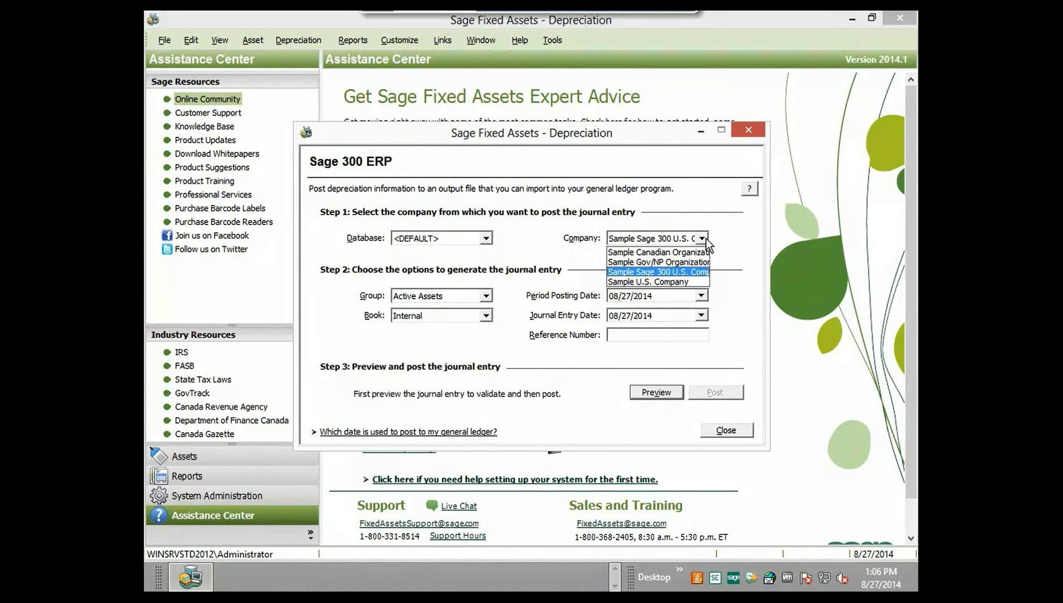
pyautogui.click(666, 270)
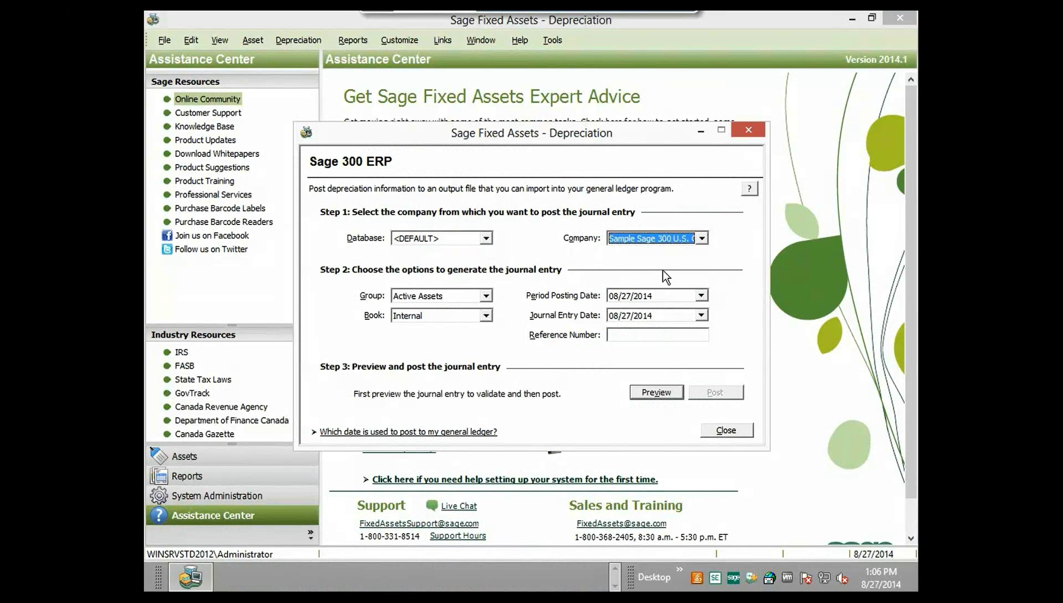
pyautogui.click(487, 296)
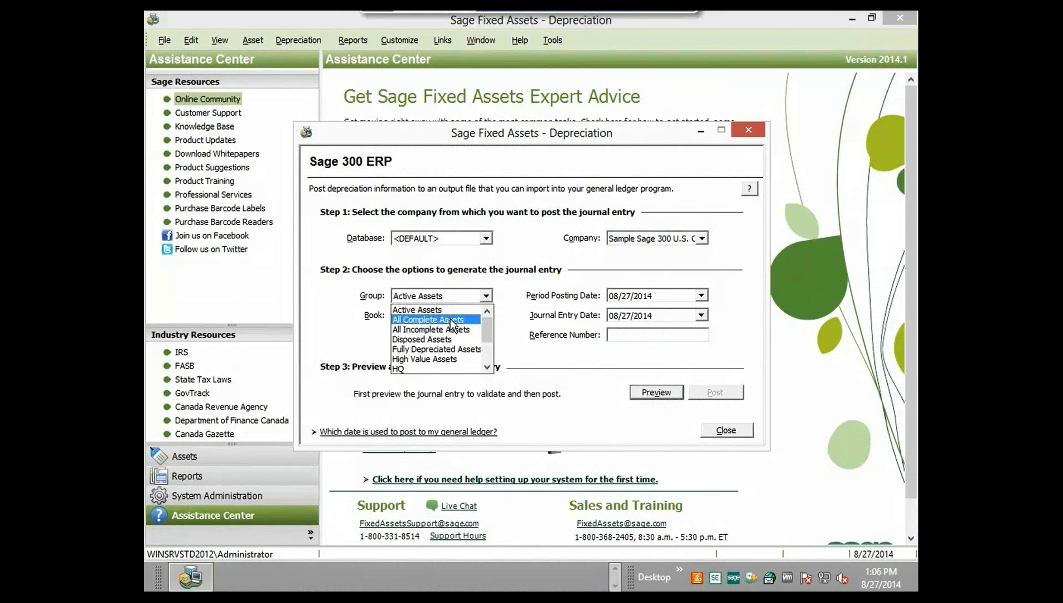
pyautogui.click(450, 319)
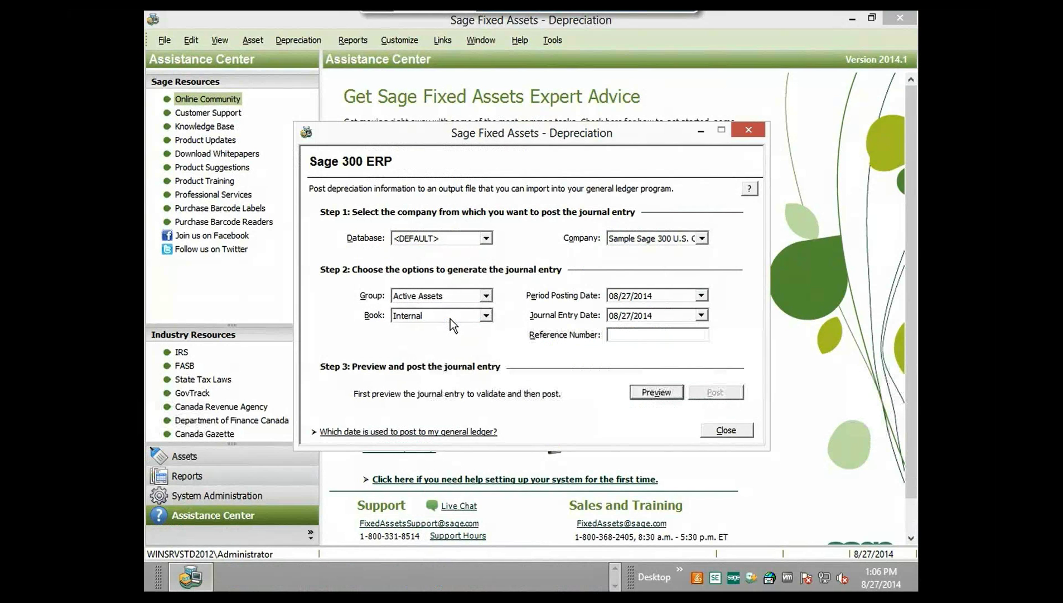
pyautogui.click(487, 316)
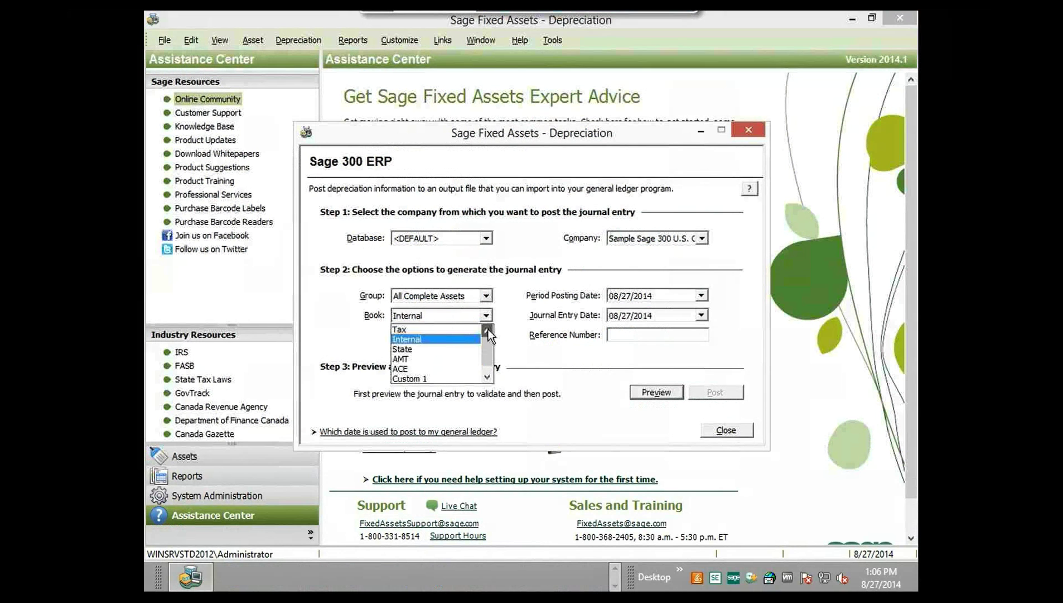
pyautogui.click(438, 330)
# - Set the period posting date to 06/30/2020
pyautogui.click(663, 297)
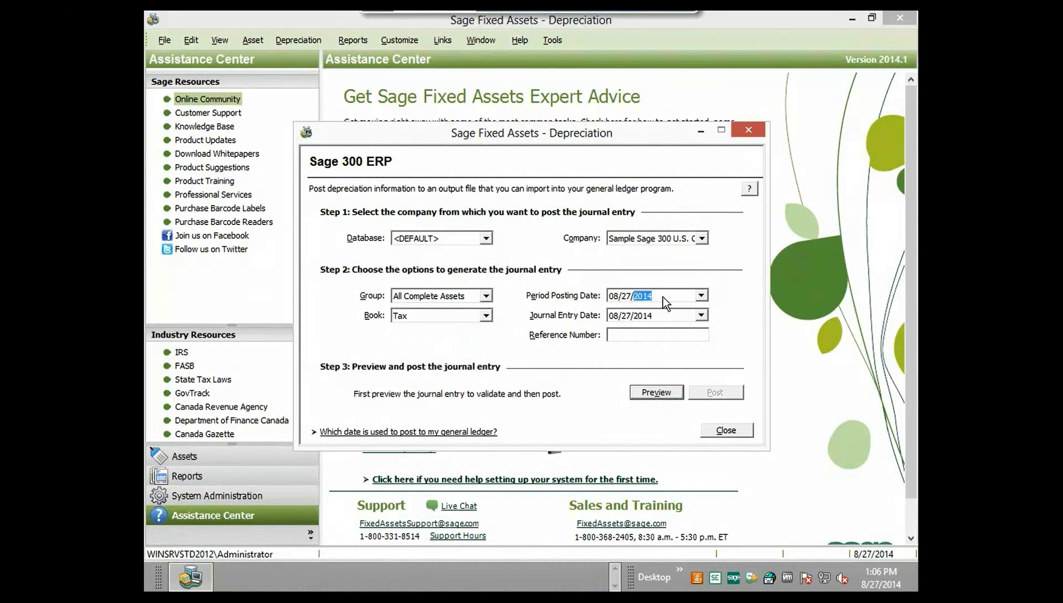
pyautogui.click(701, 296)
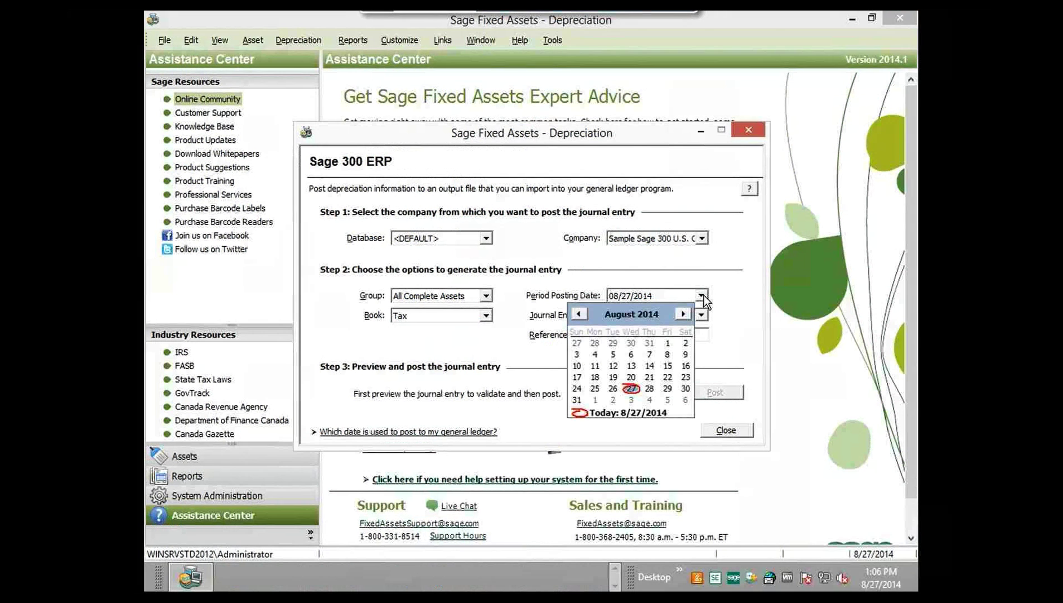
pyautogui.click(652, 314)
pyautogui.click(672, 309)
pyautogui.click(672, 310)
pyautogui.click(673, 310)
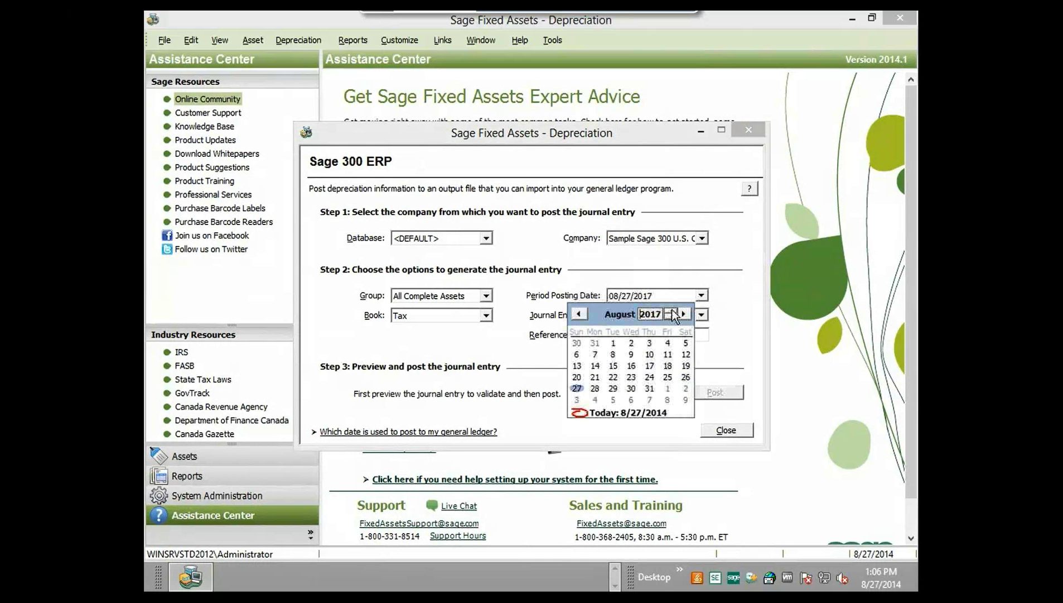
pyautogui.click(672, 310)
pyautogui.click(673, 310)
pyautogui.click(672, 310)
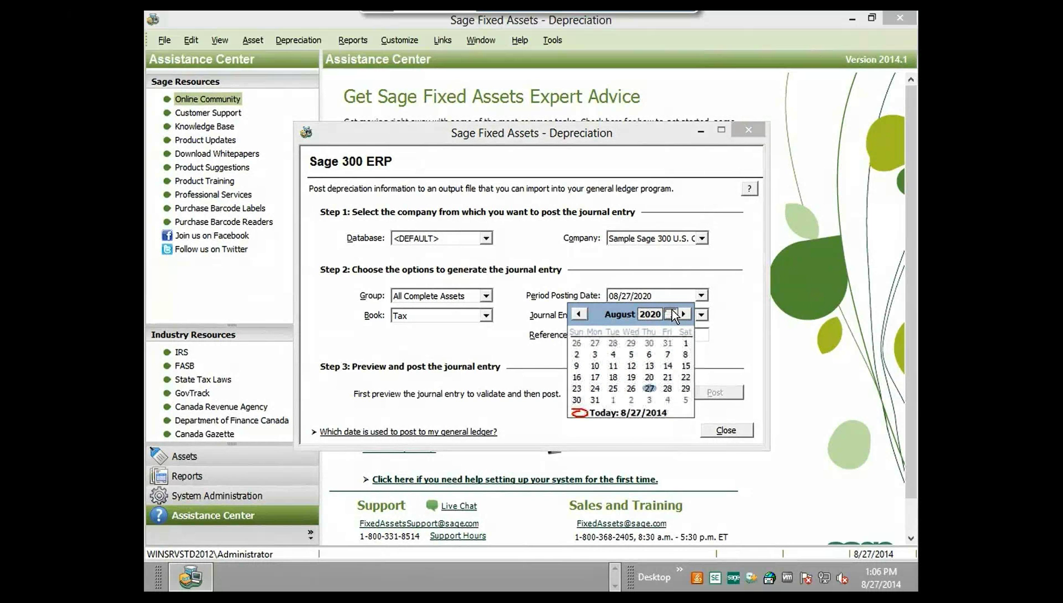
pyautogui.click(578, 313)
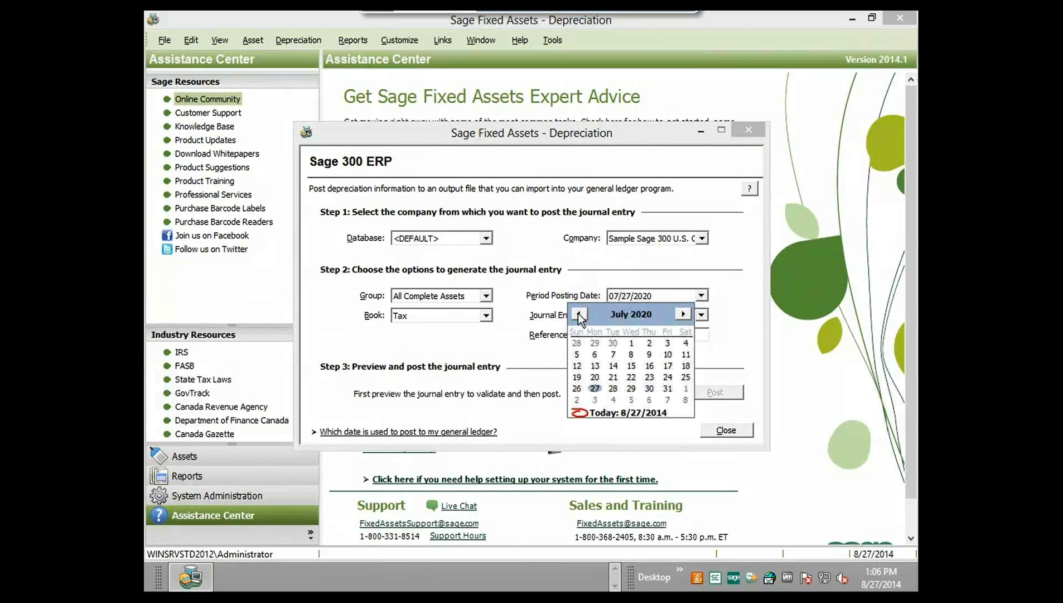
pyautogui.click(578, 313)
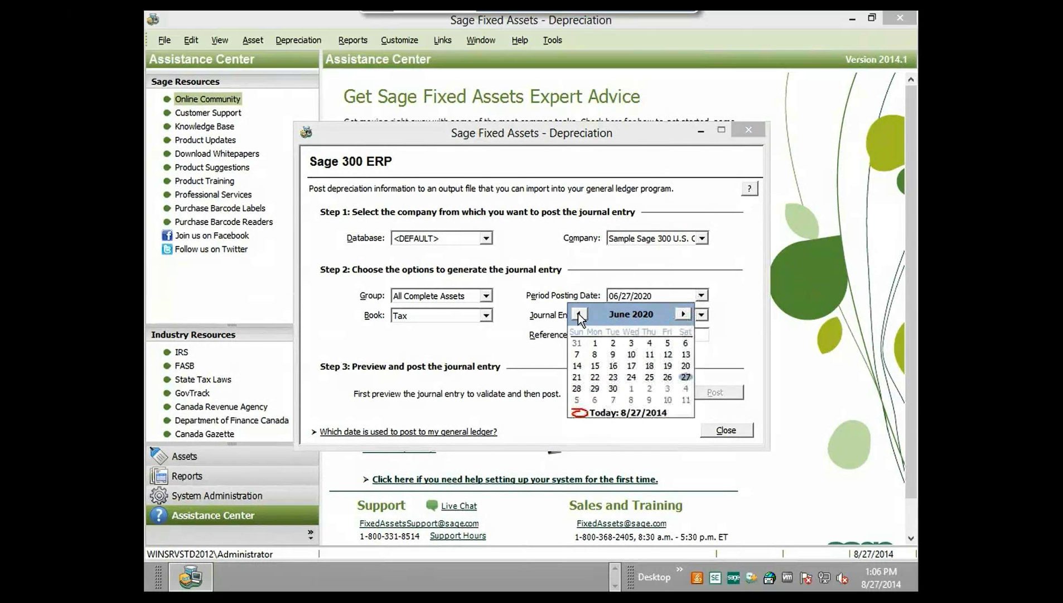
pyautogui.click(614, 388)
# - Set the journal entry date to 06/30/2020 and the reference number to gl06302020
pyautogui.click(668, 318)
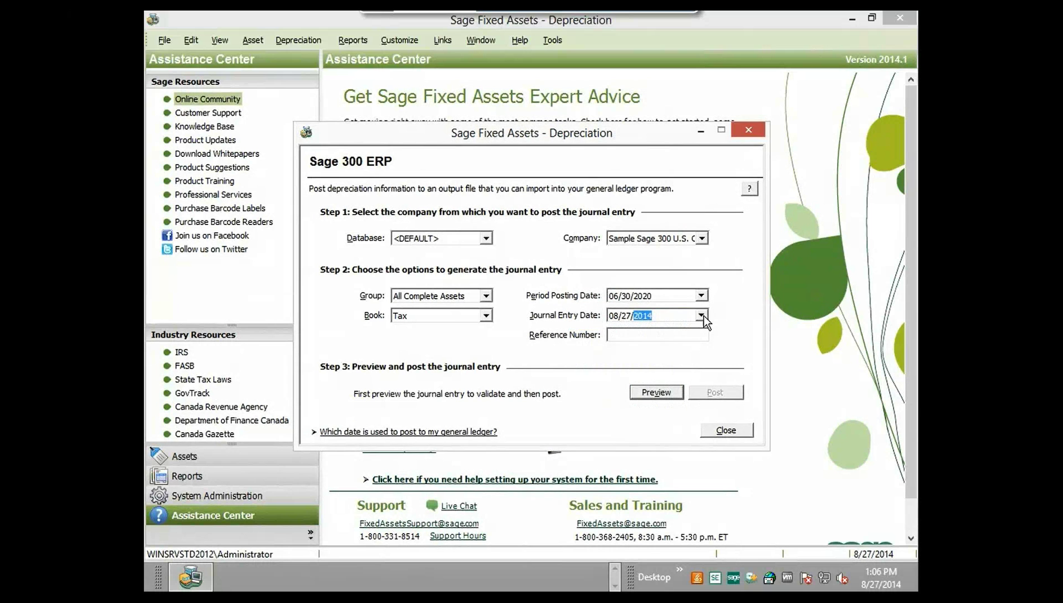
pyautogui.click(702, 315)
pyautogui.click(650, 334)
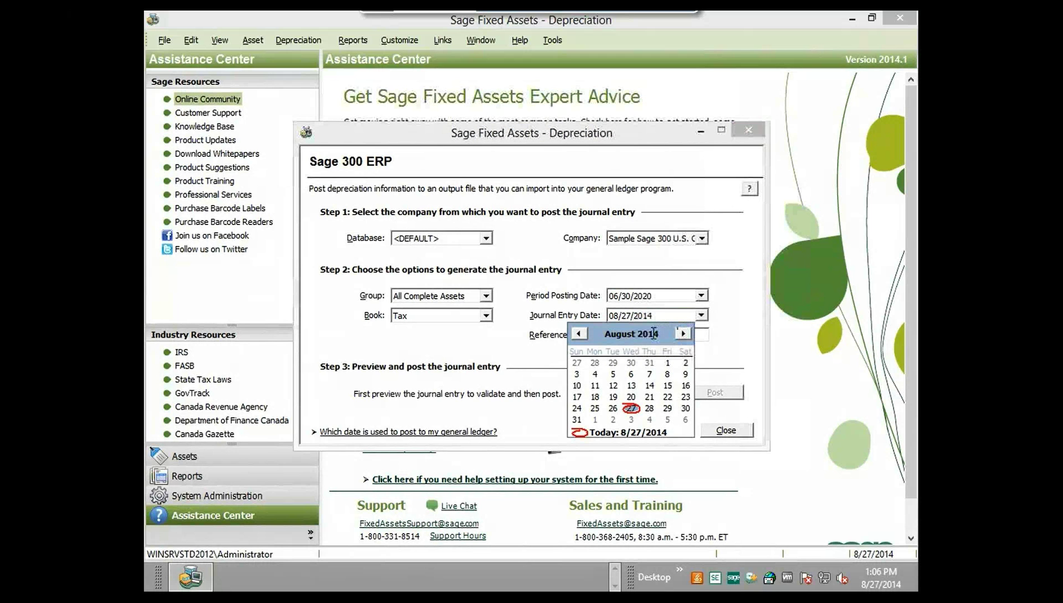
pyautogui.click(671, 330)
pyautogui.click(670, 329)
pyautogui.click(671, 330)
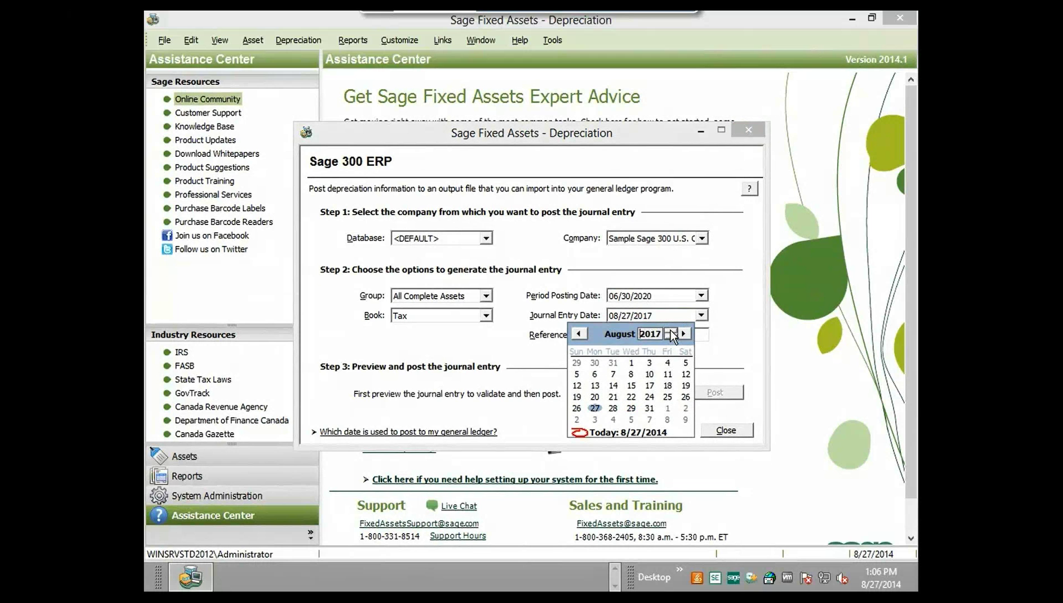
pyautogui.click(670, 330)
pyautogui.click(671, 329)
pyautogui.click(671, 330)
pyautogui.click(583, 334)
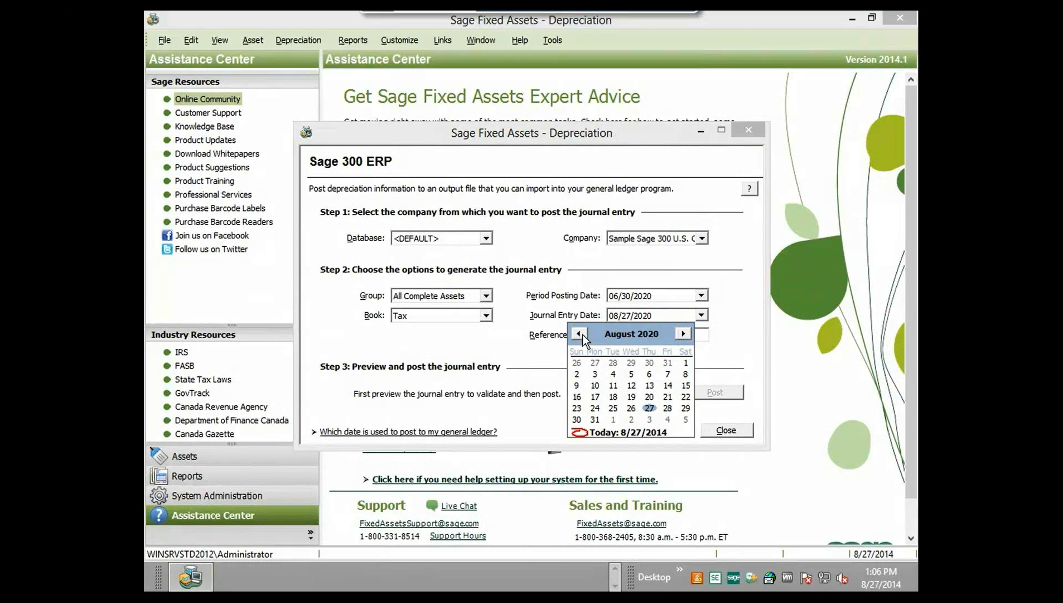
pyautogui.click(582, 334)
pyautogui.click(579, 334)
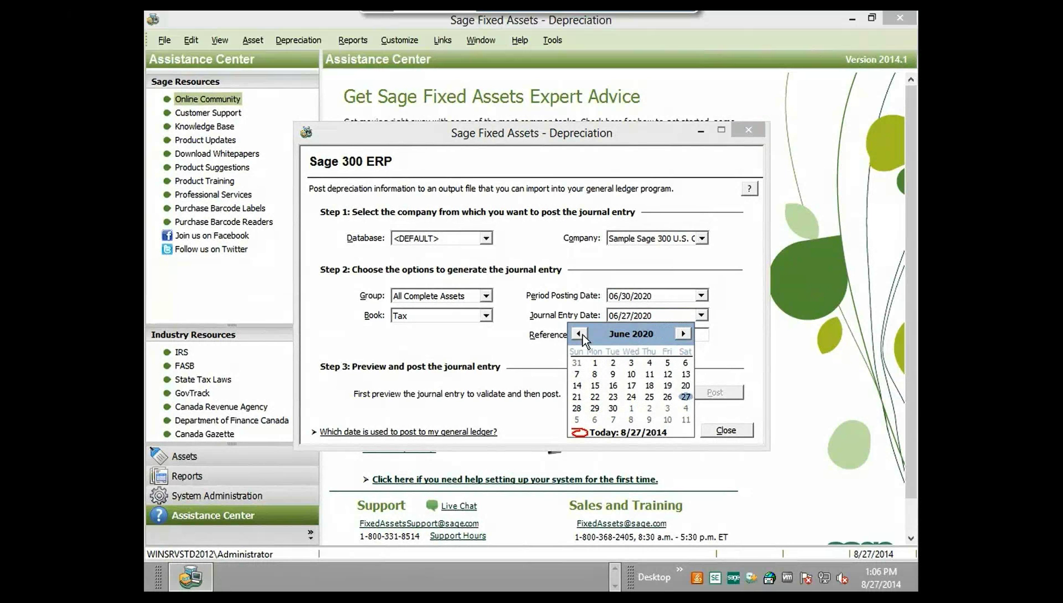
pyautogui.click(579, 333)
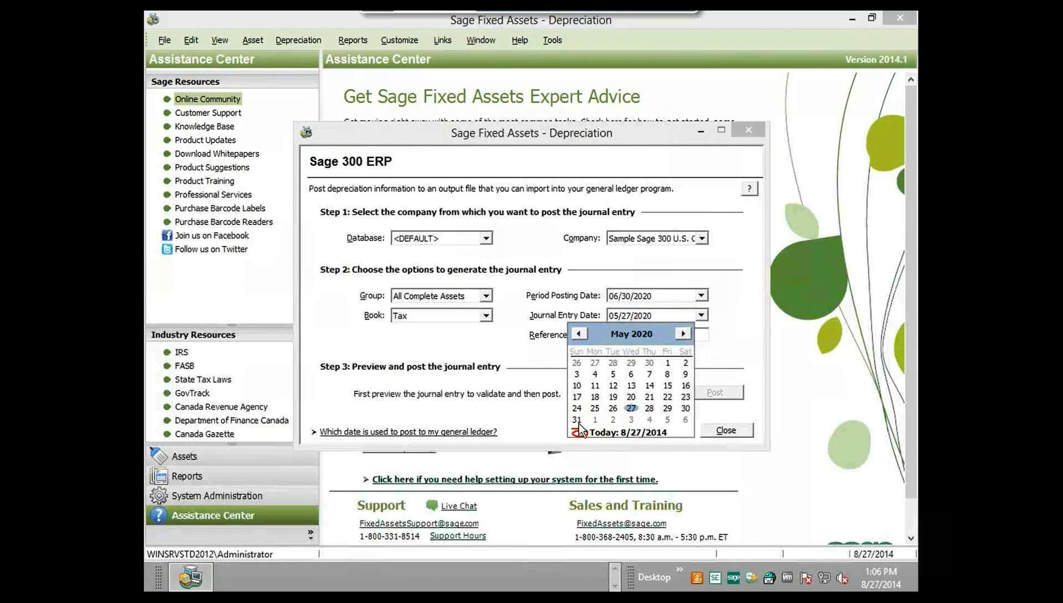
pyautogui.click(684, 333)
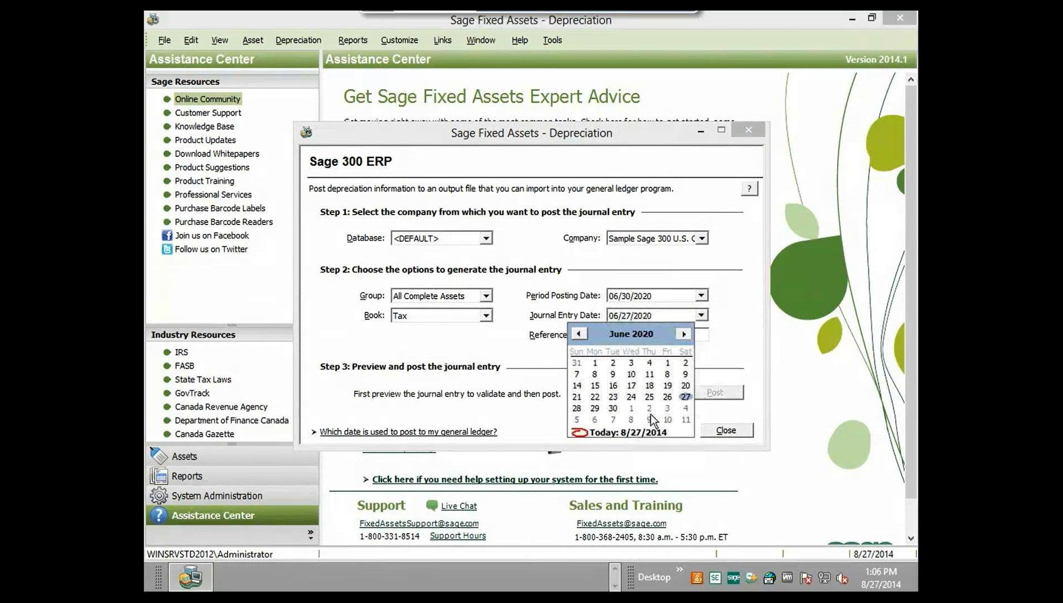
pyautogui.click(613, 408)
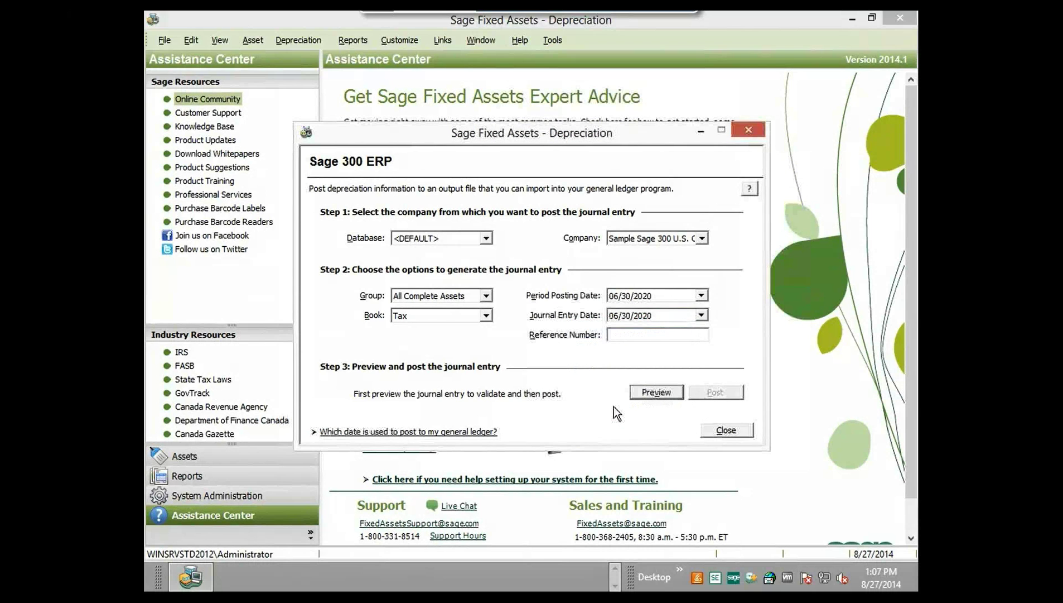
pyautogui.click(653, 337)
pyautogui.write('gl06302020')
# - Preview the 5,485.21 General Ledger posting entry in the browser, then return to Sage Fixed Assets
pyautogui.click(657, 393)
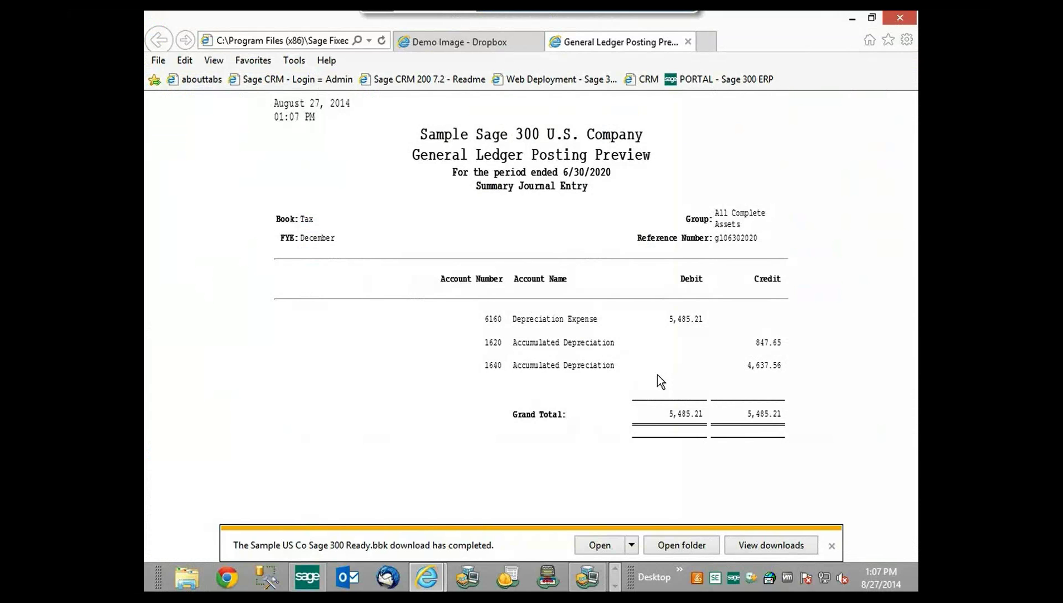
pyautogui.click(586, 581)
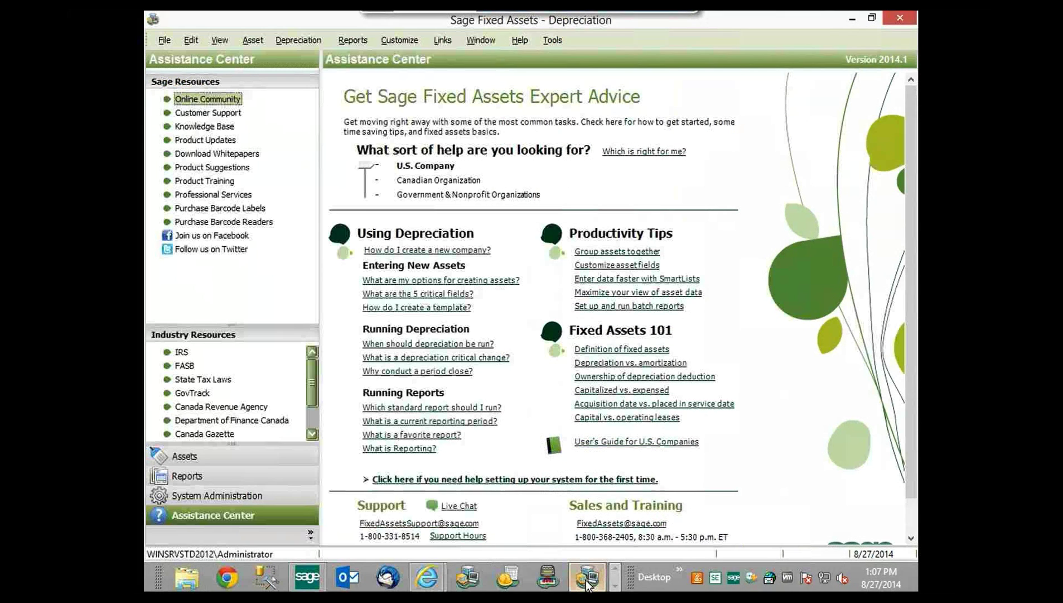
# - Post the journal entry, logging in to Sage 300 with the admin user ID and Sample Company, Inc
pyautogui.click(615, 586)
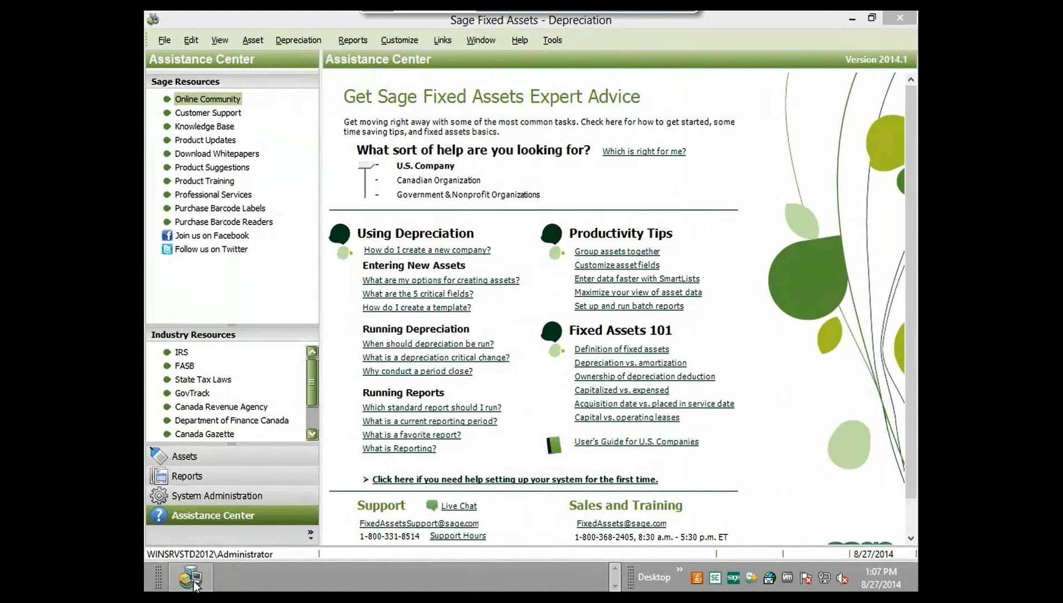
pyautogui.click(192, 580)
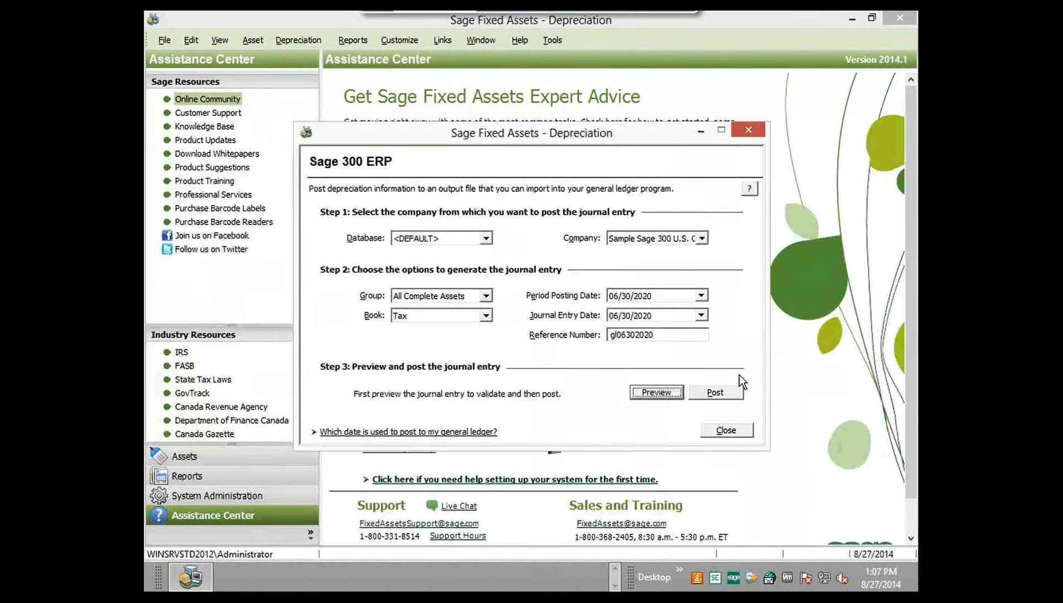
pyautogui.click(716, 391)
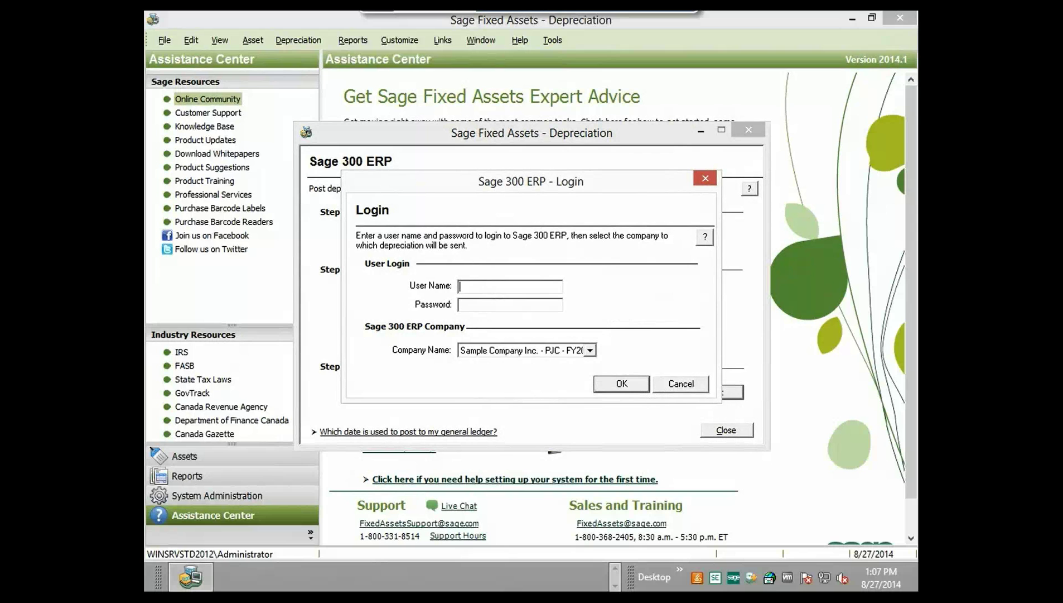
pyautogui.write('ADMIN')
pyautogui.click(591, 353)
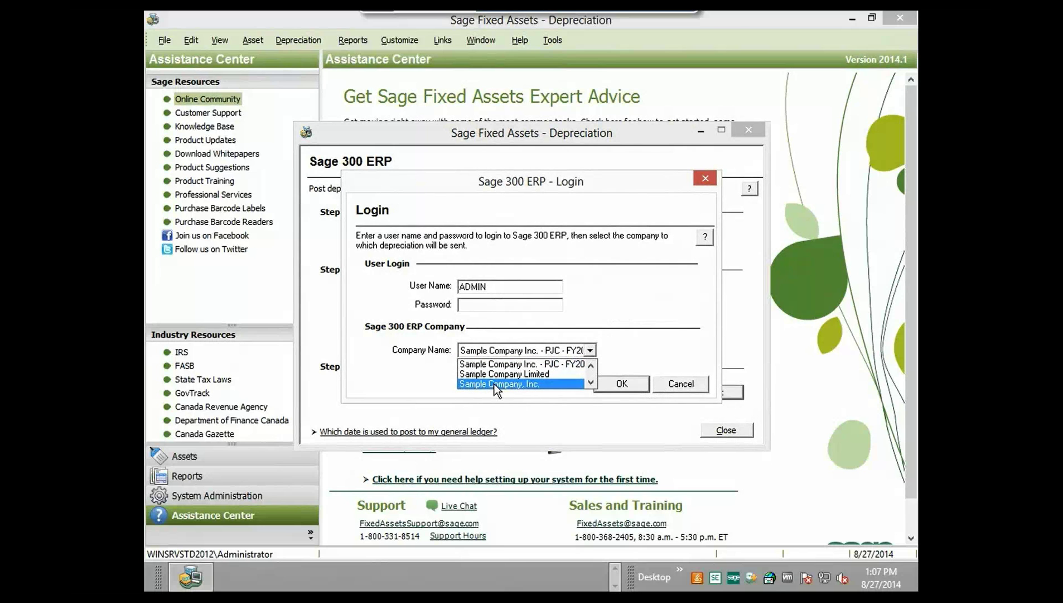
pyautogui.click(531, 384)
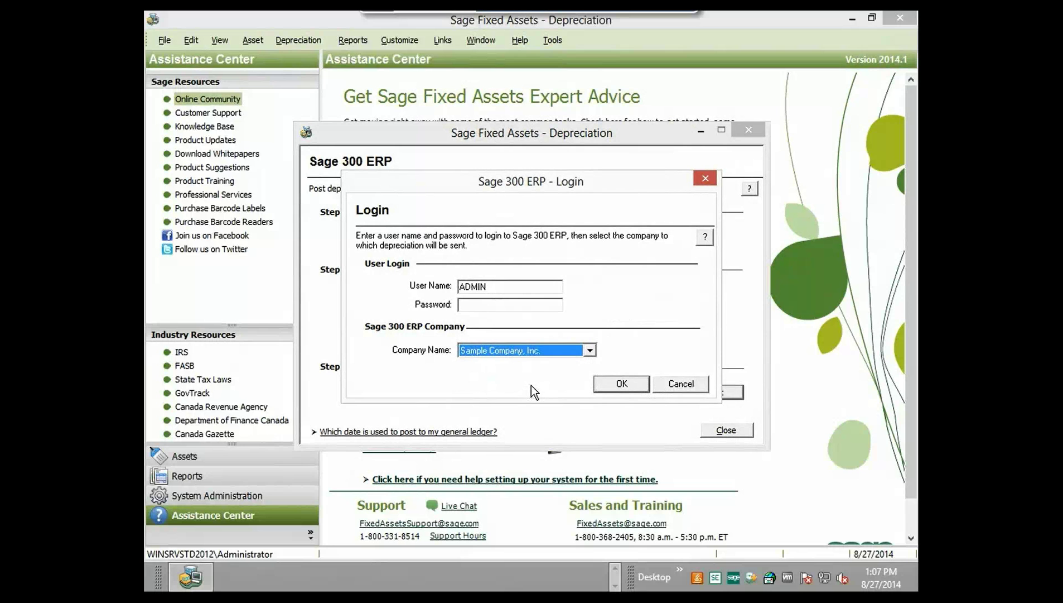
pyautogui.click(622, 385)
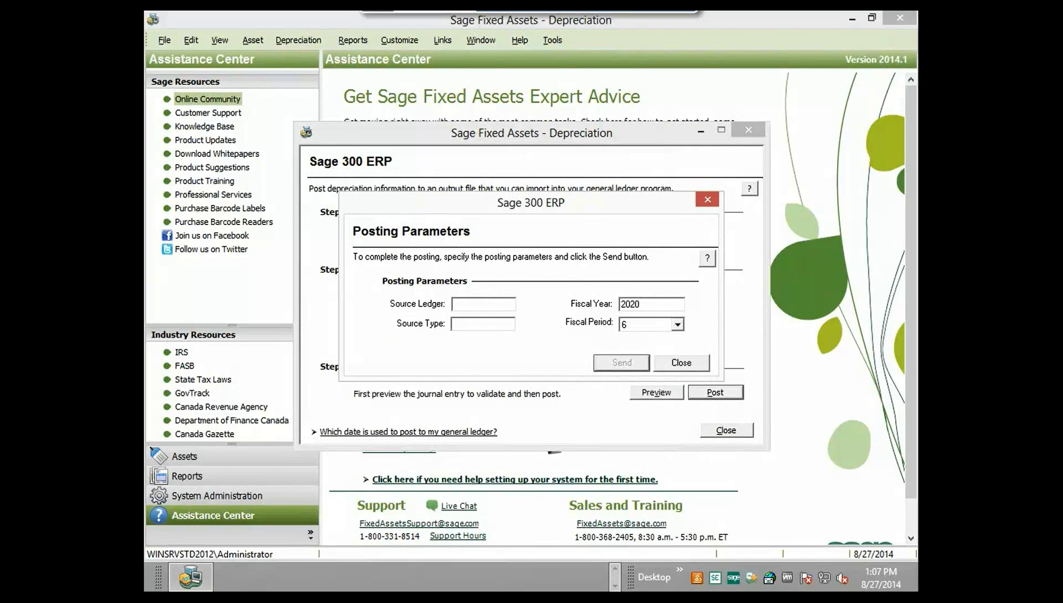
# - Send the entry with Source Ledger GL and Source Type JE, creating batch 000216
pyautogui.write('GL')
pyautogui.click(478, 324)
pyautogui.write('JE')
pyautogui.click(618, 362)
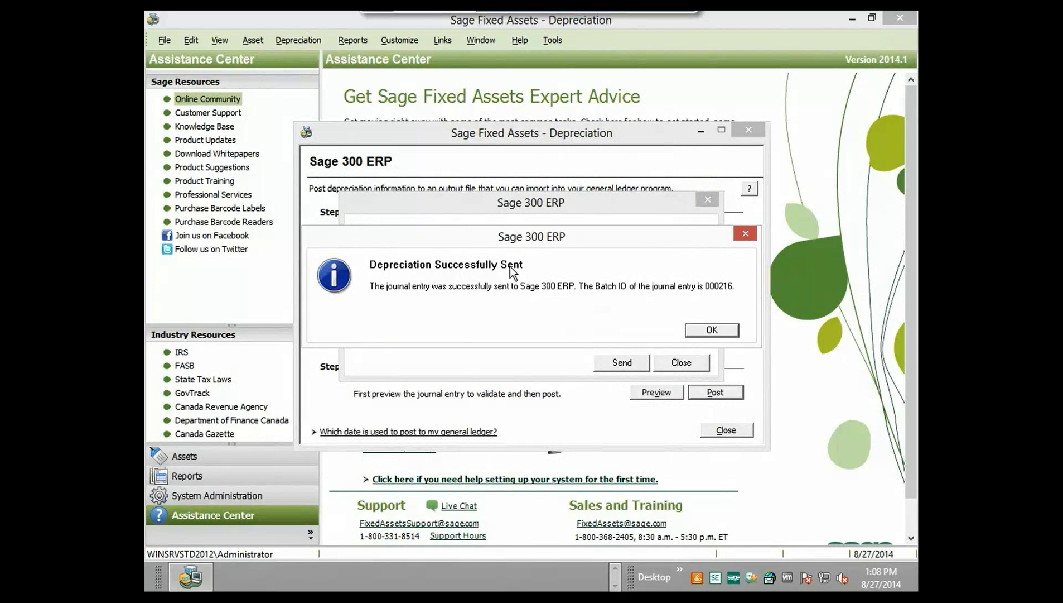
pyautogui.click(697, 329)
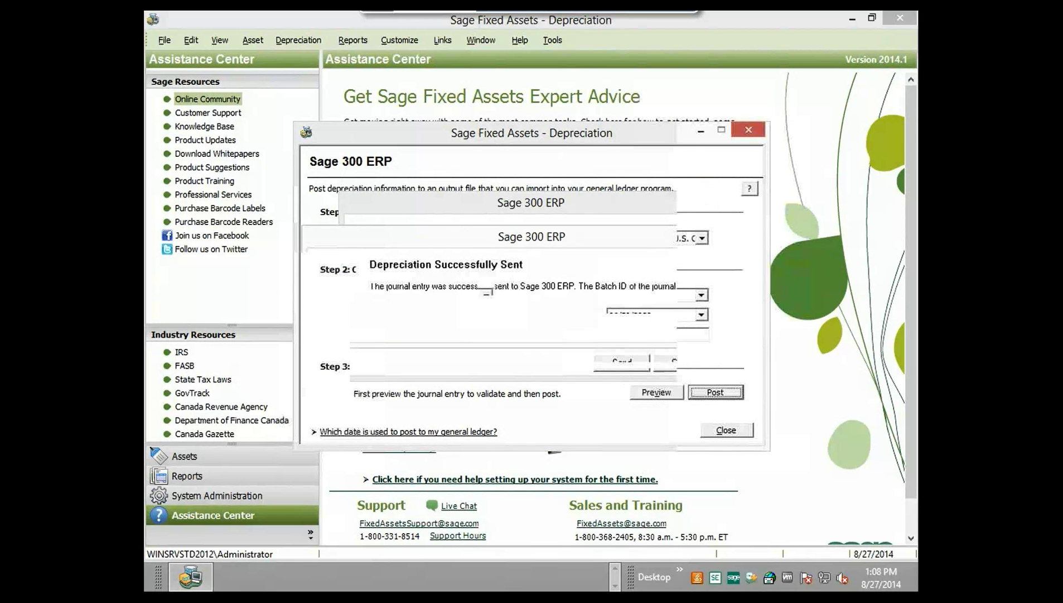
pyautogui.click(616, 568)
# - In Sage 300, check batch 000216 in the G/L Batch List, then start A/P Invoice Entry
pyautogui.click(308, 576)
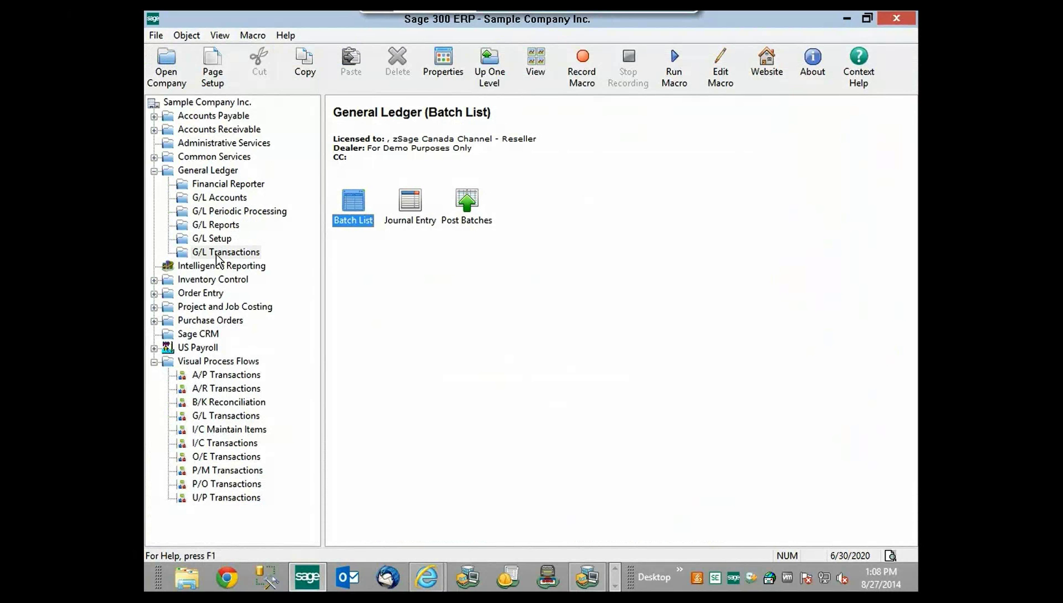
pyautogui.doubleClick(353, 204)
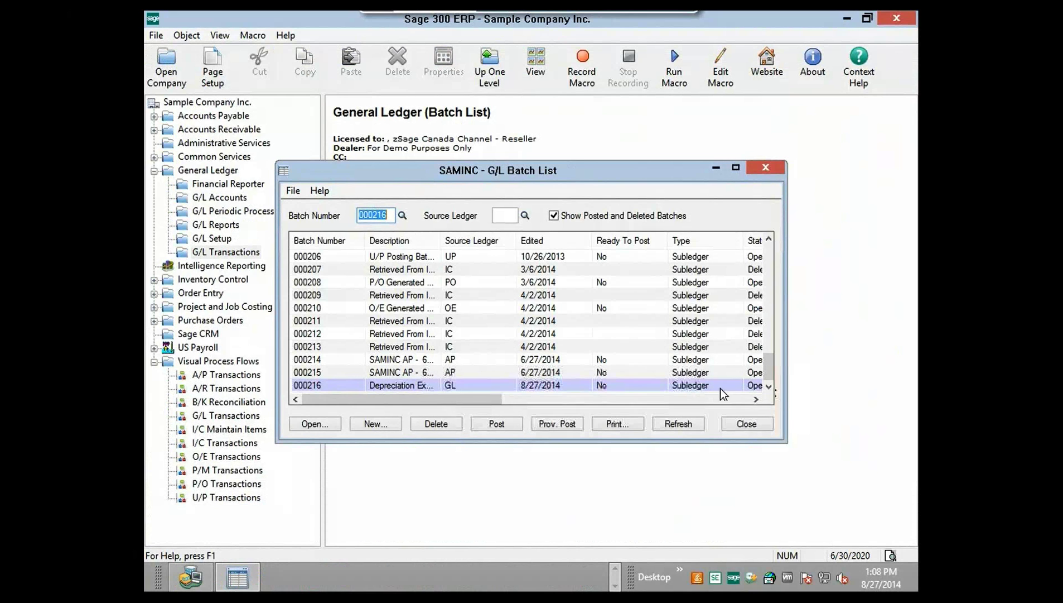
pyautogui.click(377, 387)
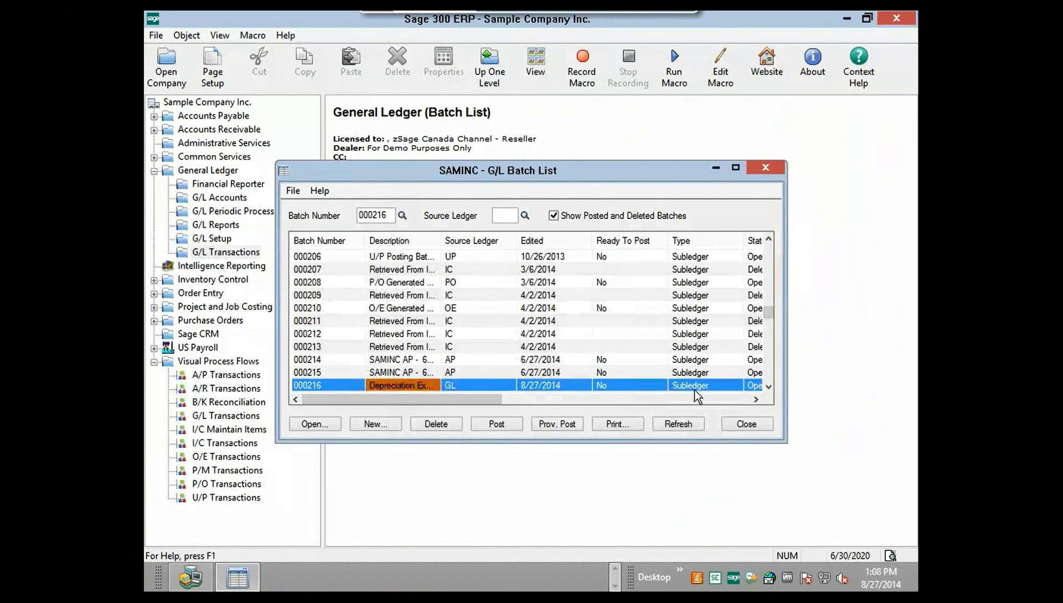
pyautogui.click(757, 399)
pyautogui.click(620, 384)
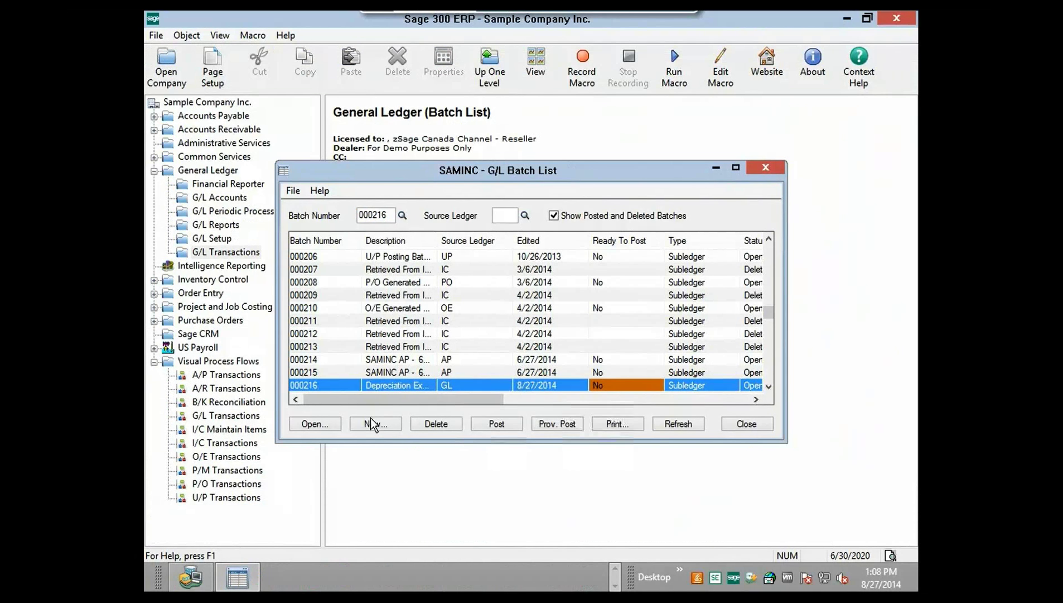
pyautogui.click(311, 425)
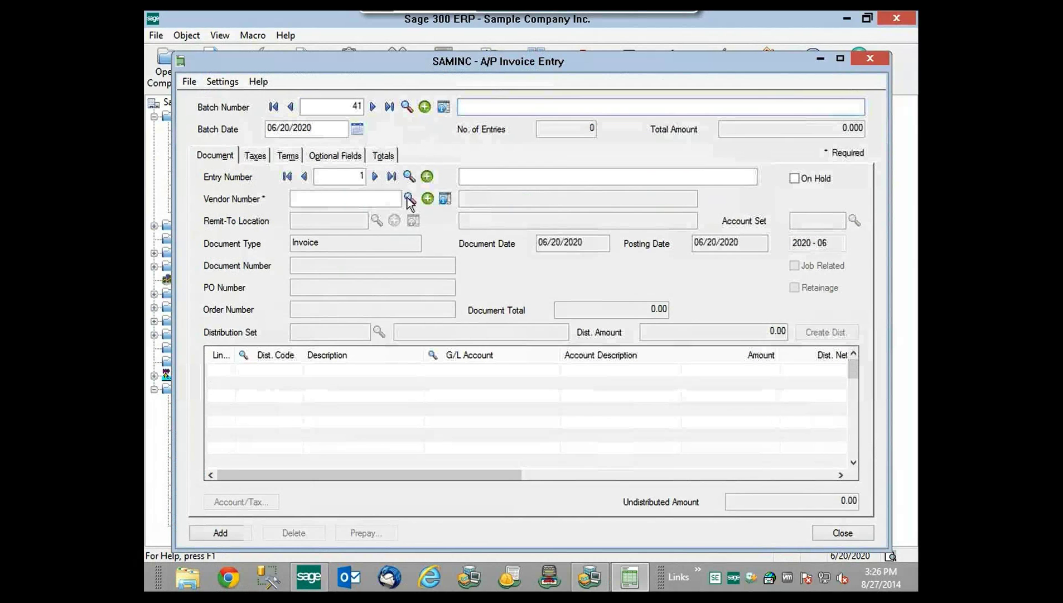
# - Set the invoice vendor to Chloride Systems and the document number to CS123456
pyautogui.click(411, 199)
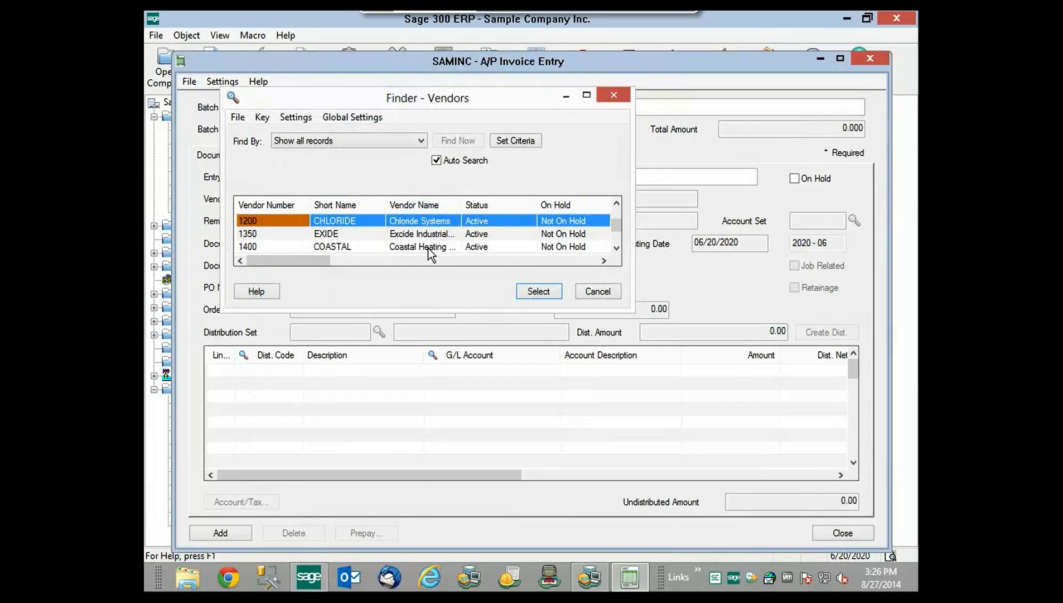
pyautogui.click(410, 224)
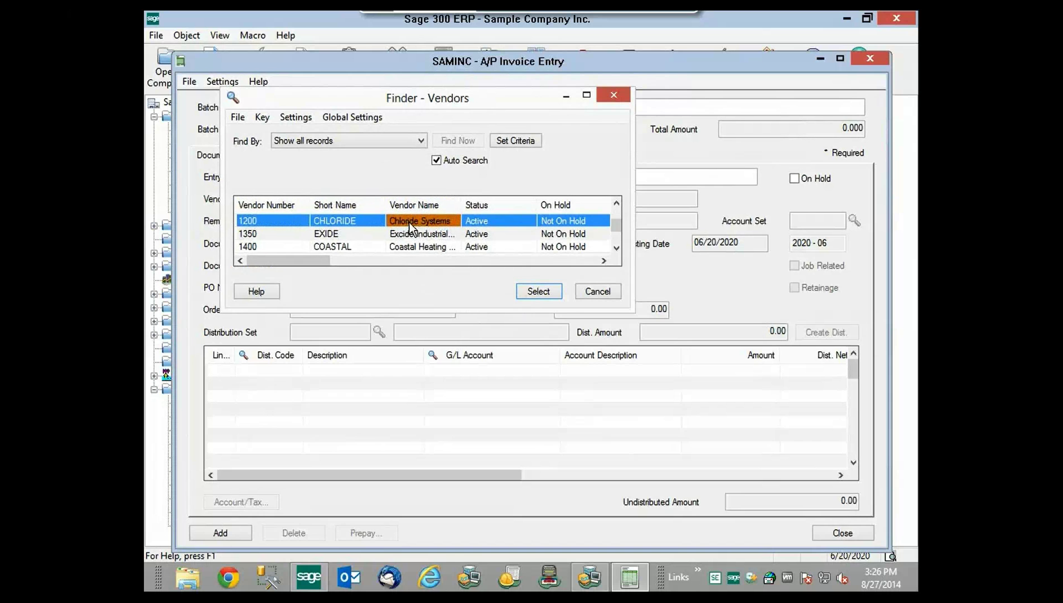
pyautogui.click(531, 291)
pyautogui.press('Tab')
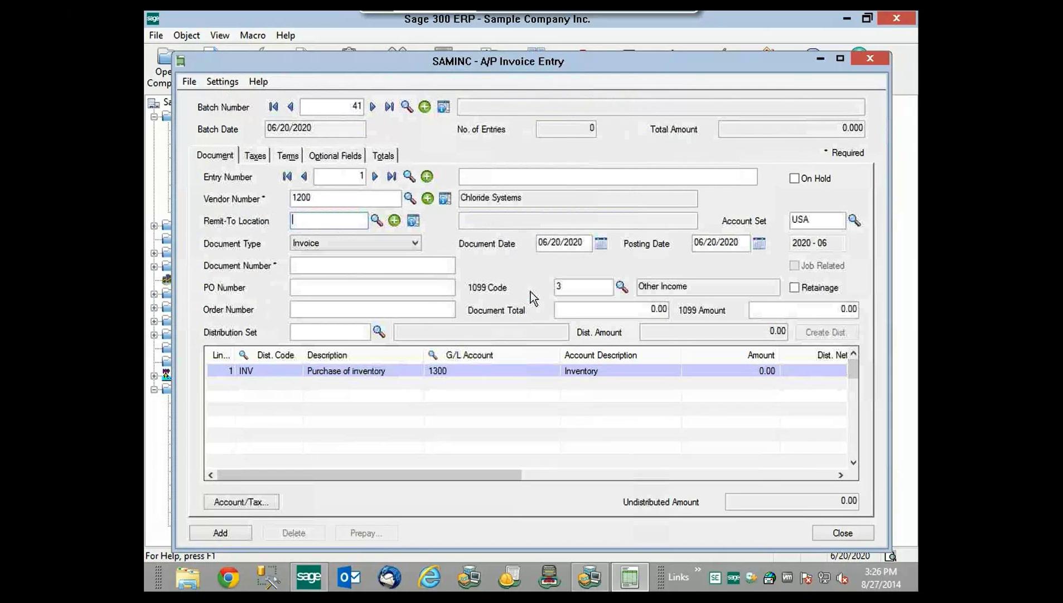
pyautogui.click(327, 264)
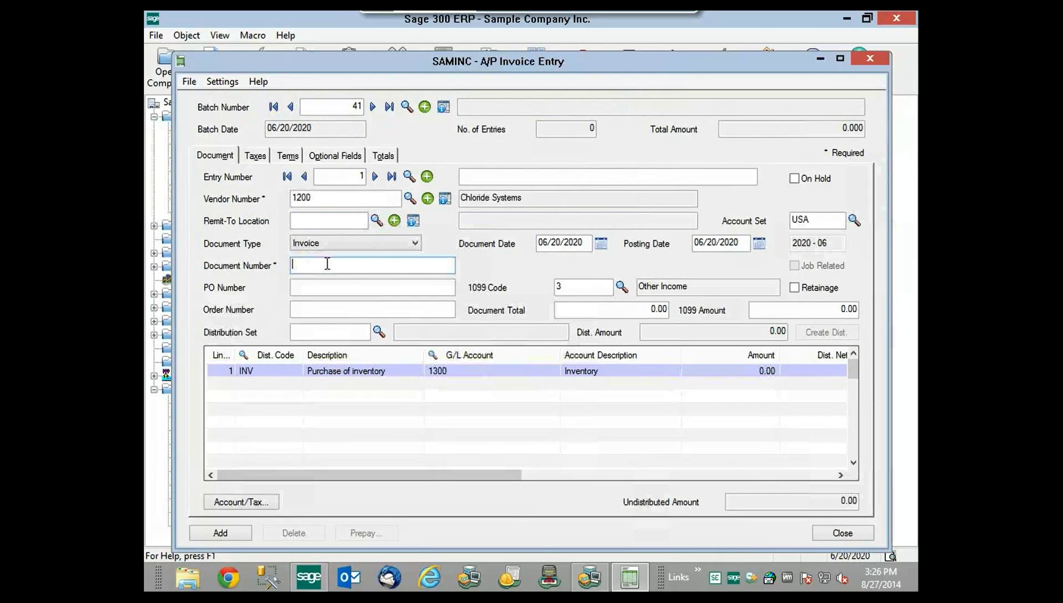
pyautogui.write('CS123456')
# - Charge line 1 to G/L account 1520 with amount 3000
pyautogui.click(465, 372)
pyautogui.click(465, 373)
pyautogui.write('1520')
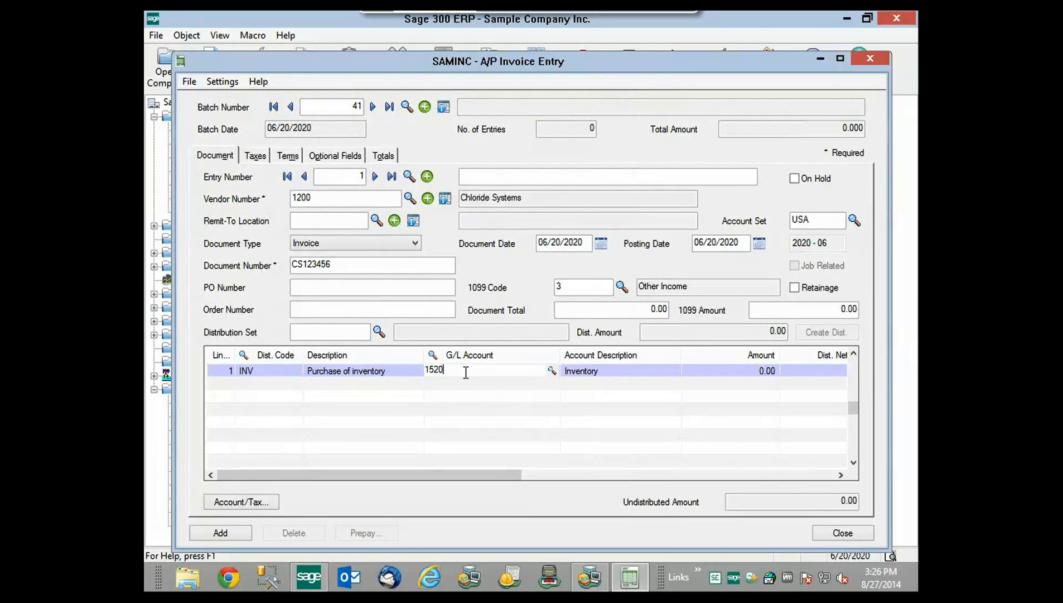
pyautogui.click(609, 372)
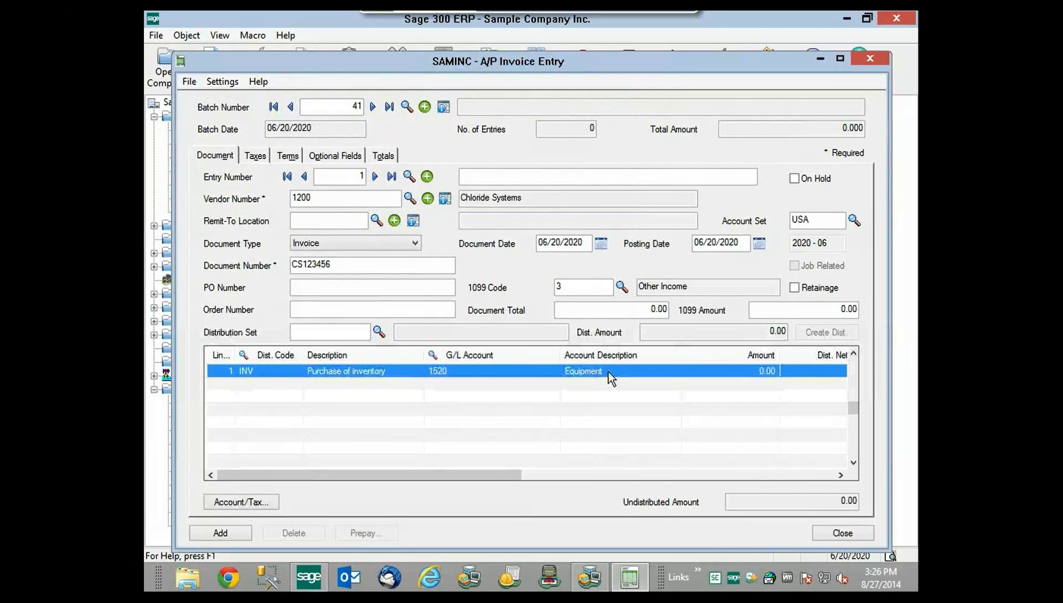
pyautogui.click(761, 368)
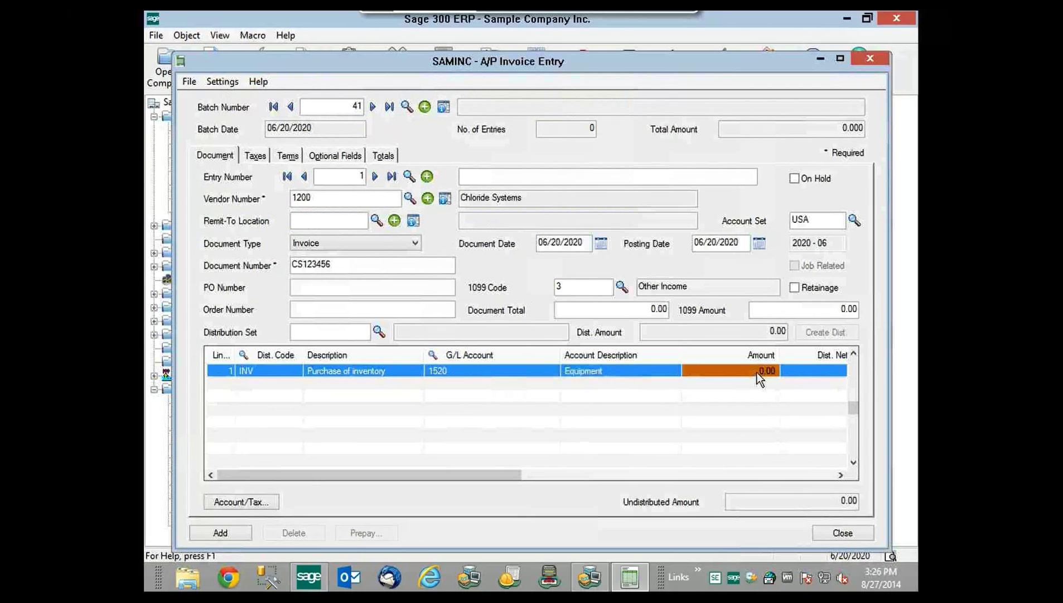
pyautogui.click(758, 371)
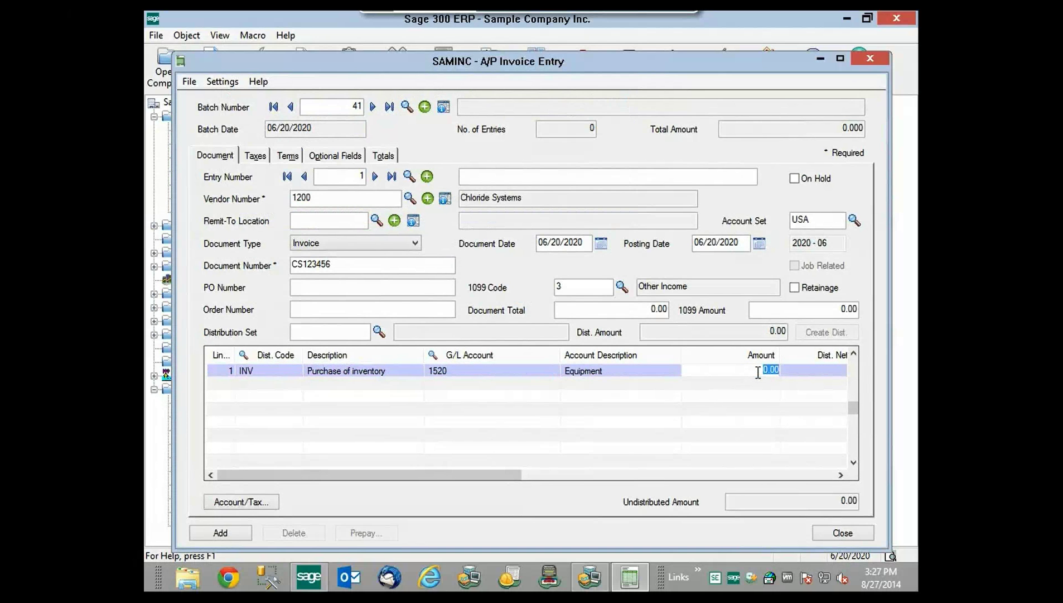
pyautogui.write('3000')
# - Flag line 1 as a fixed asset in Detail Accounts / Taxes
pyautogui.click(251, 500)
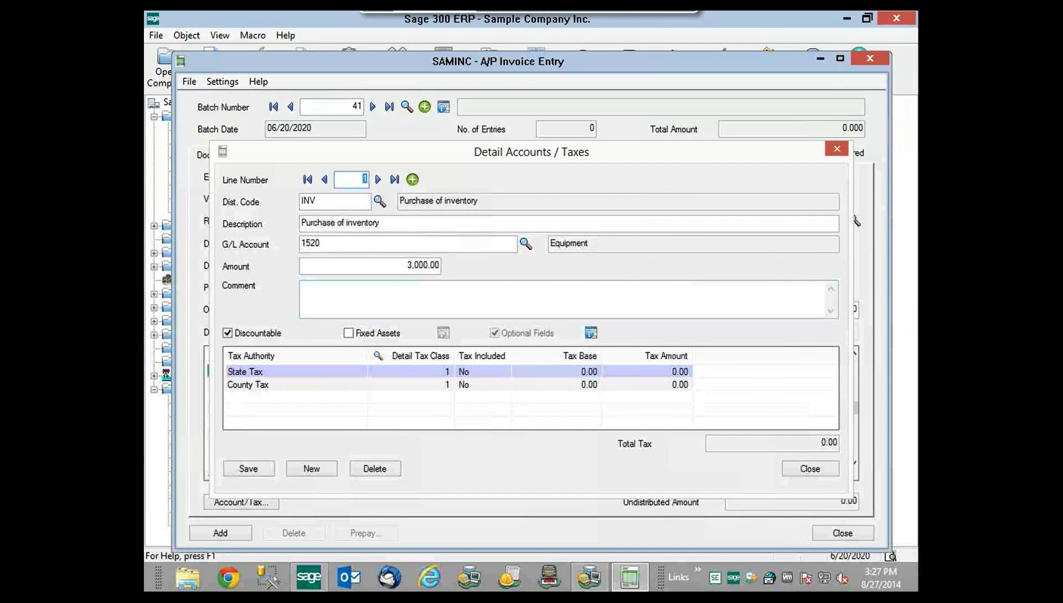
pyautogui.click(347, 334)
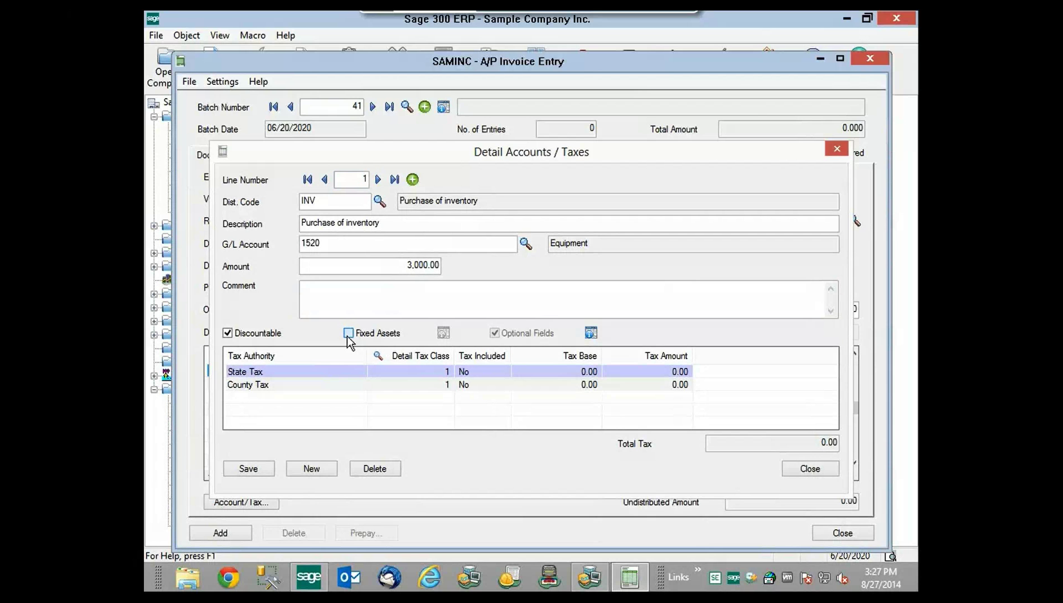
pyautogui.click(440, 335)
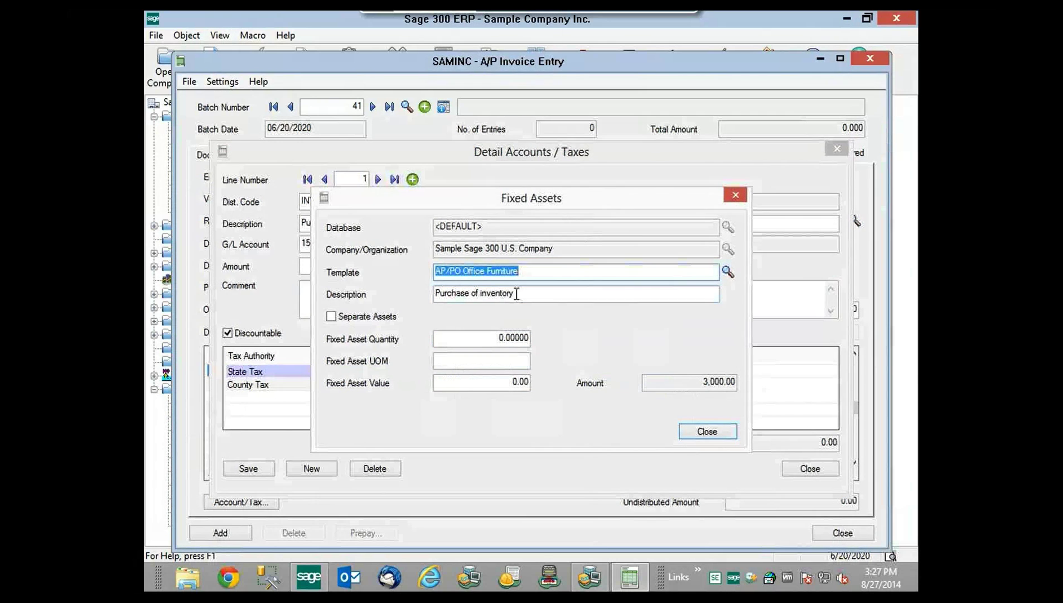
# - Enter asset description Great Office Couch, quantity 1, UOM 1, value 3,000
pyautogui.moveTo(514, 296); pyautogui.dragTo(435, 304)
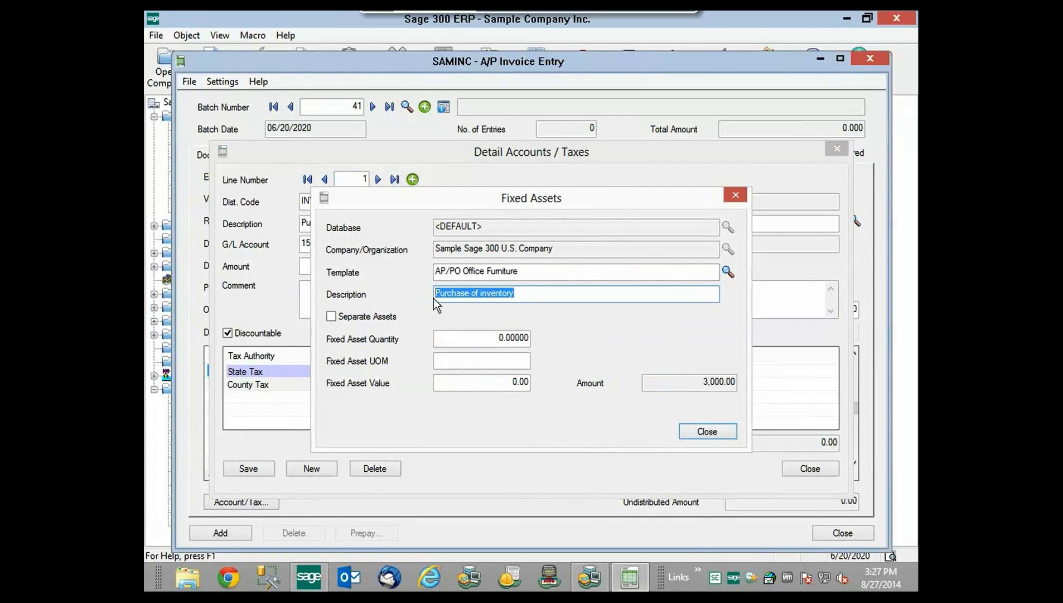
pyautogui.write('Great Offic')
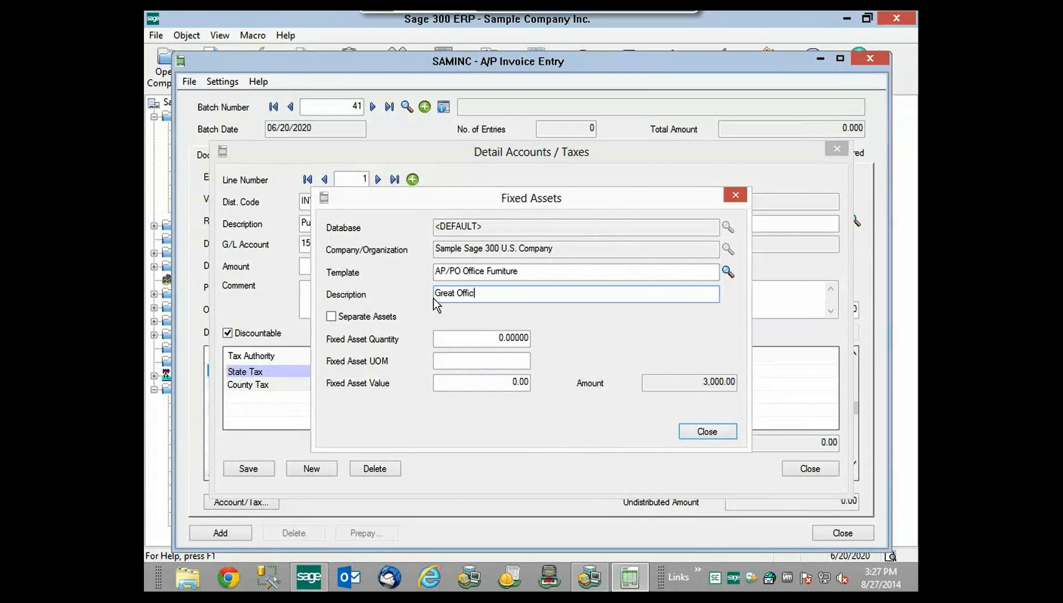
pyautogui.write('e Couch')
pyautogui.click(500, 339)
pyautogui.write('1')
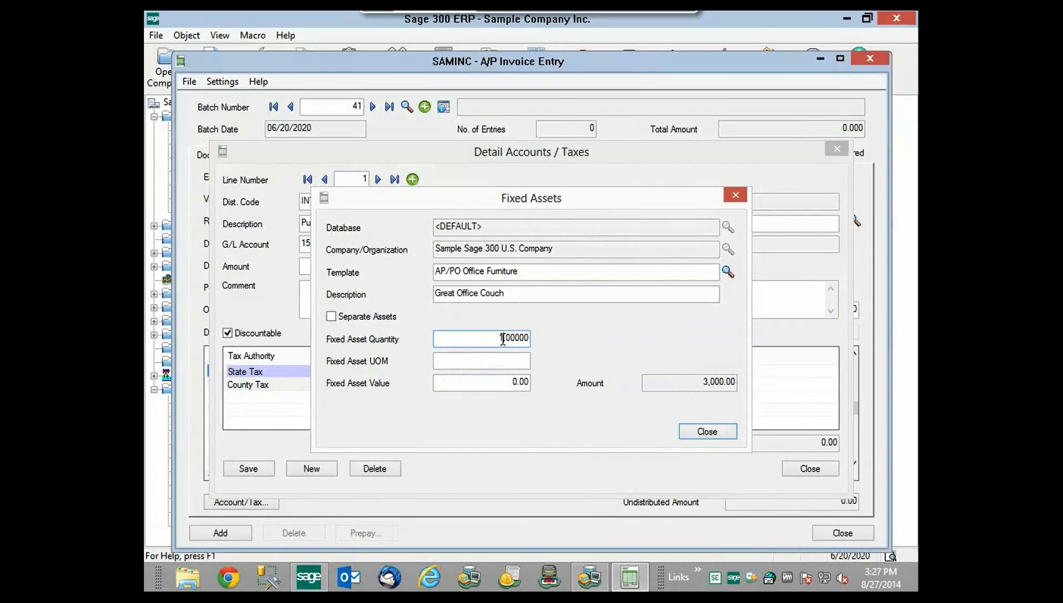
pyautogui.click(523, 363)
pyautogui.write('1')
pyautogui.press('Tab')
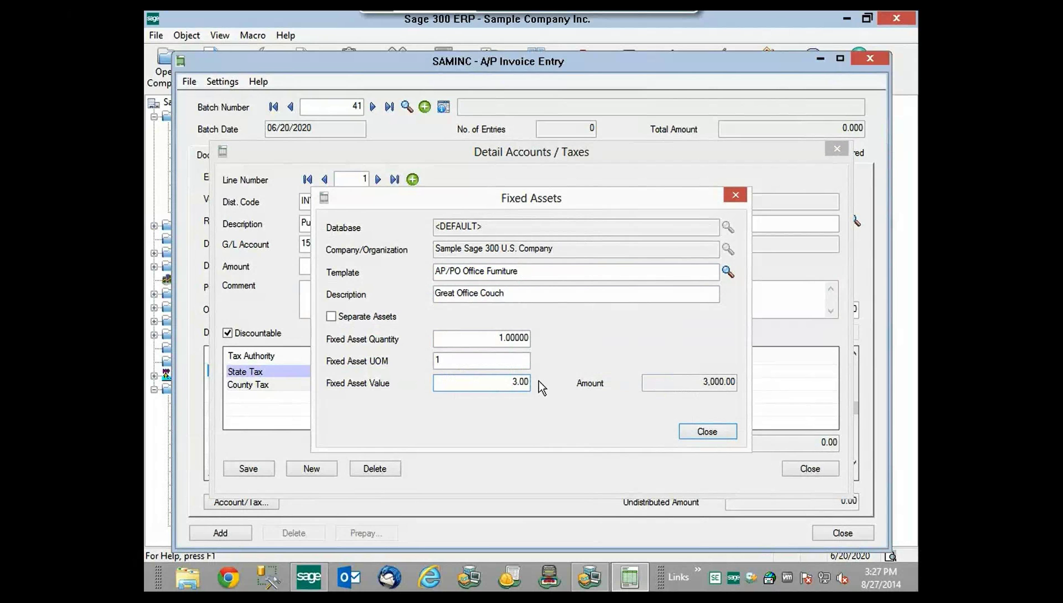
pyautogui.write('3,000')
pyautogui.click(707, 431)
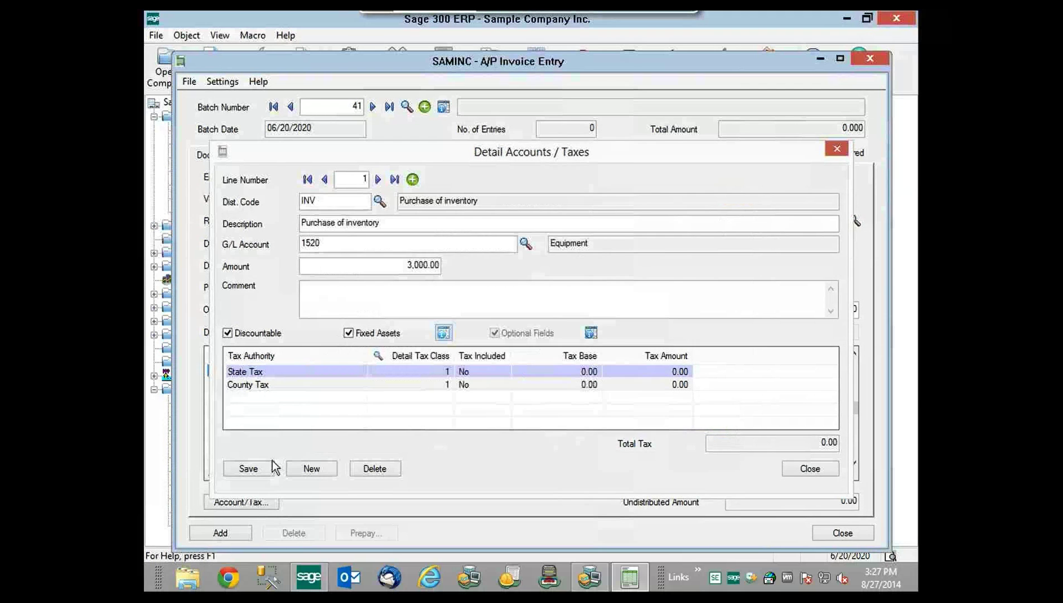
# - Save the line with taxes, set document total 3,247.50, add the invoice, and close entry
pyautogui.click(248, 468)
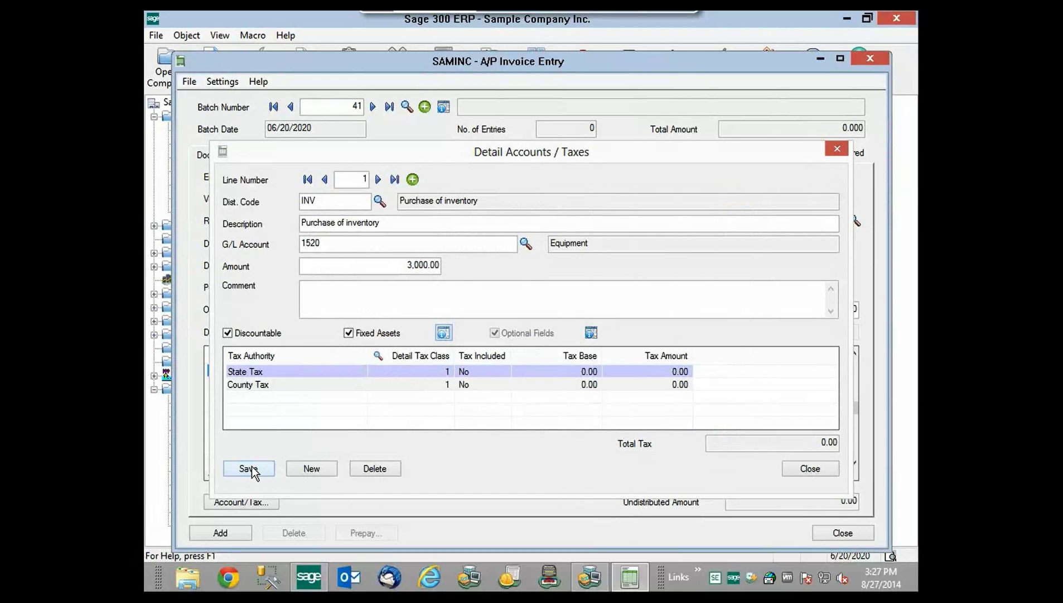
pyautogui.click(799, 470)
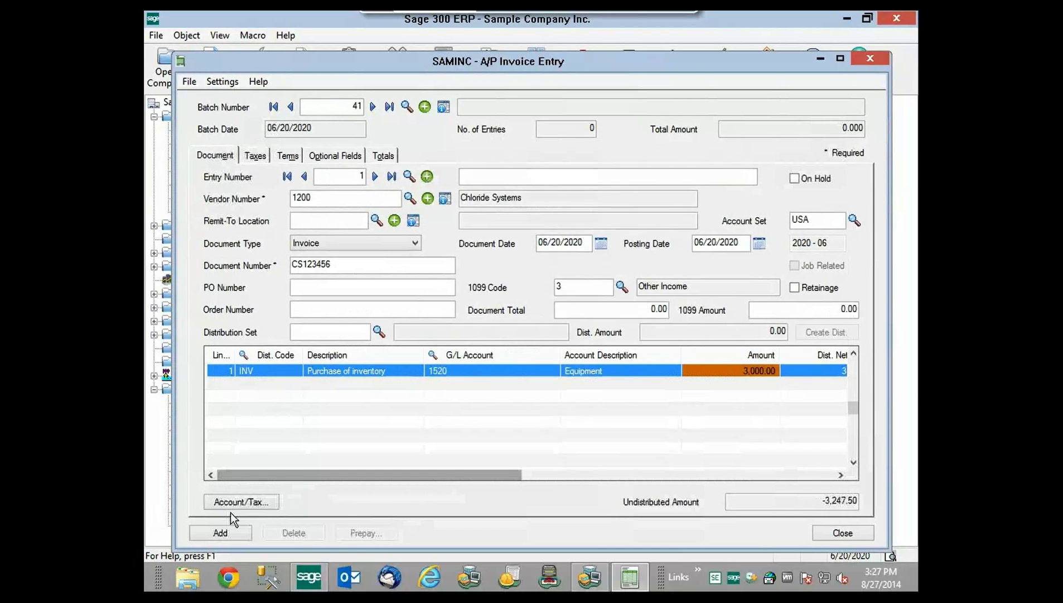
pyautogui.click(640, 311)
pyautogui.moveTo(640, 311); pyautogui.dragTo(695, 310)
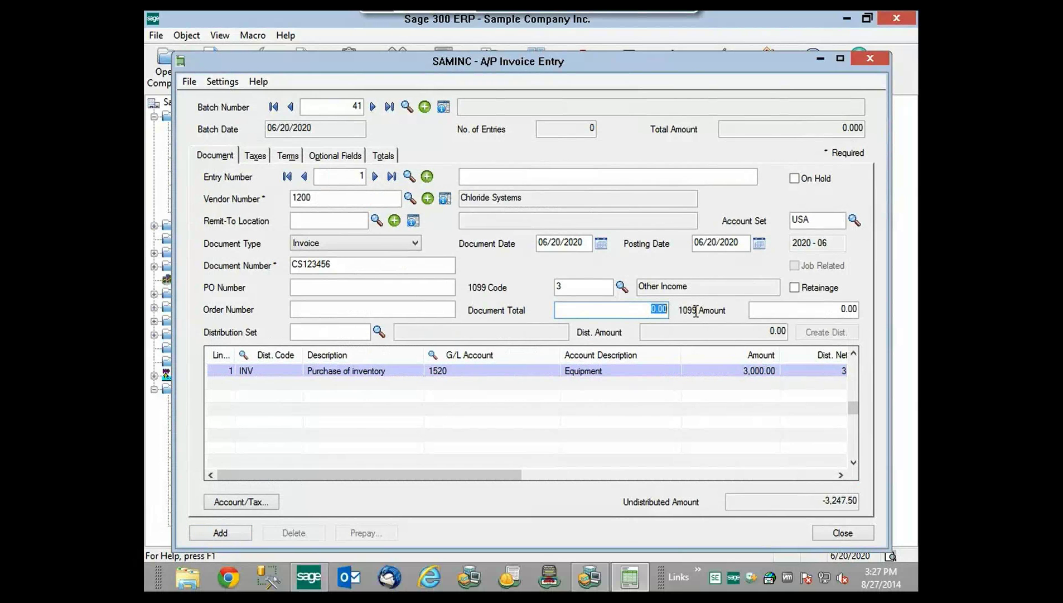
pyautogui.write('3,247.50')
pyautogui.click(238, 534)
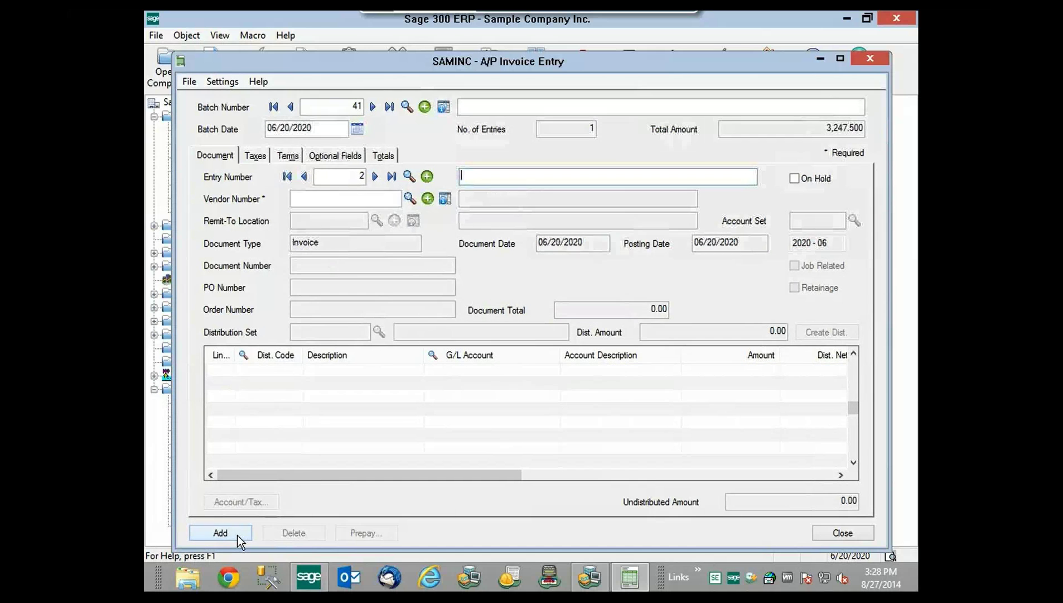
pyautogui.click(856, 537)
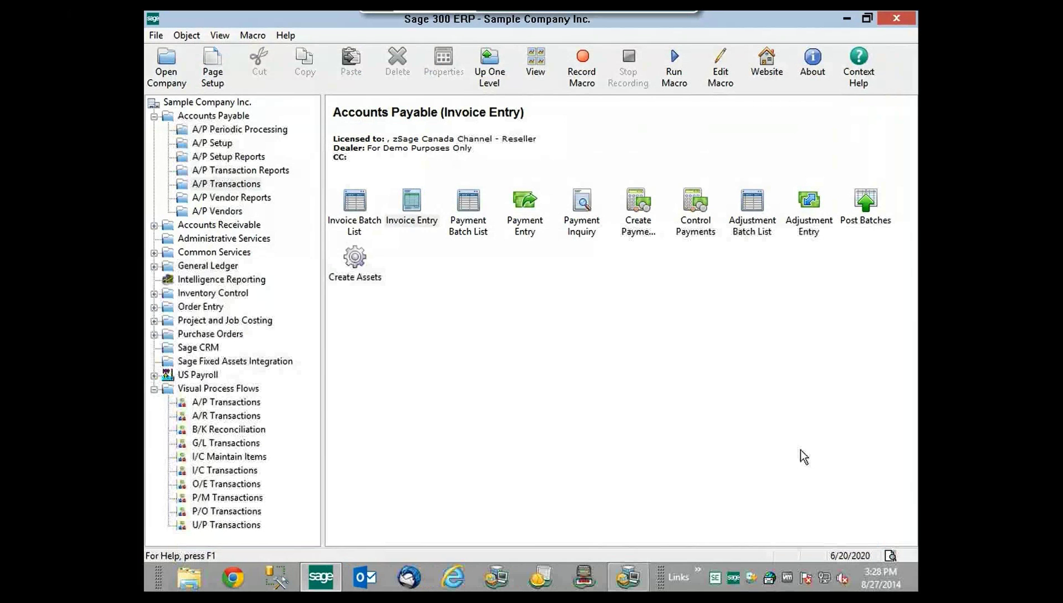
# - Mark A/P invoice batch 41 ready to post, post it, and close the batch list
pyautogui.doubleClick(355, 204)
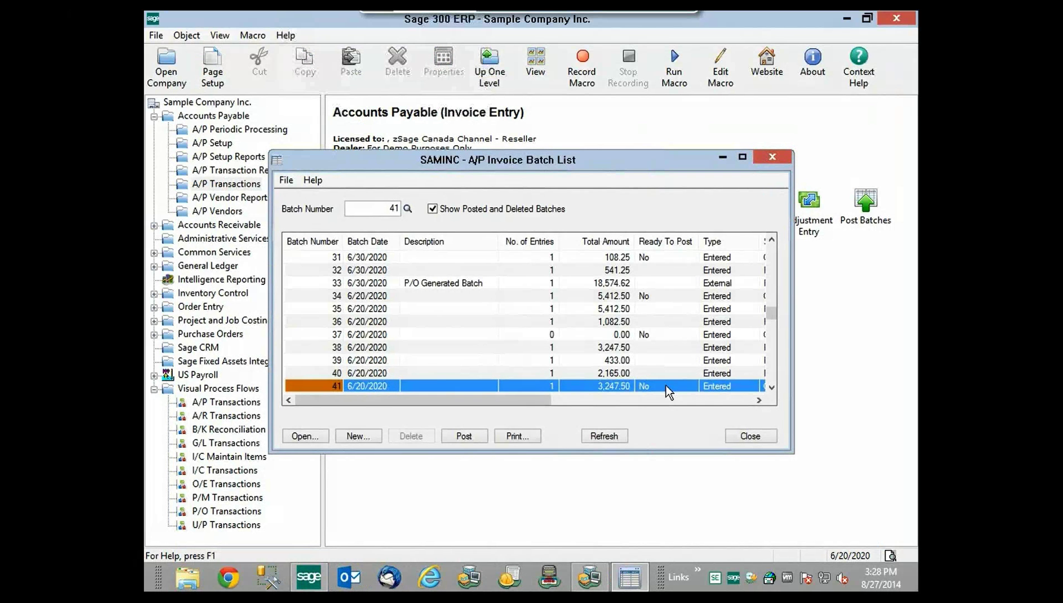
pyautogui.doubleClick(667, 386)
pyautogui.click(453, 435)
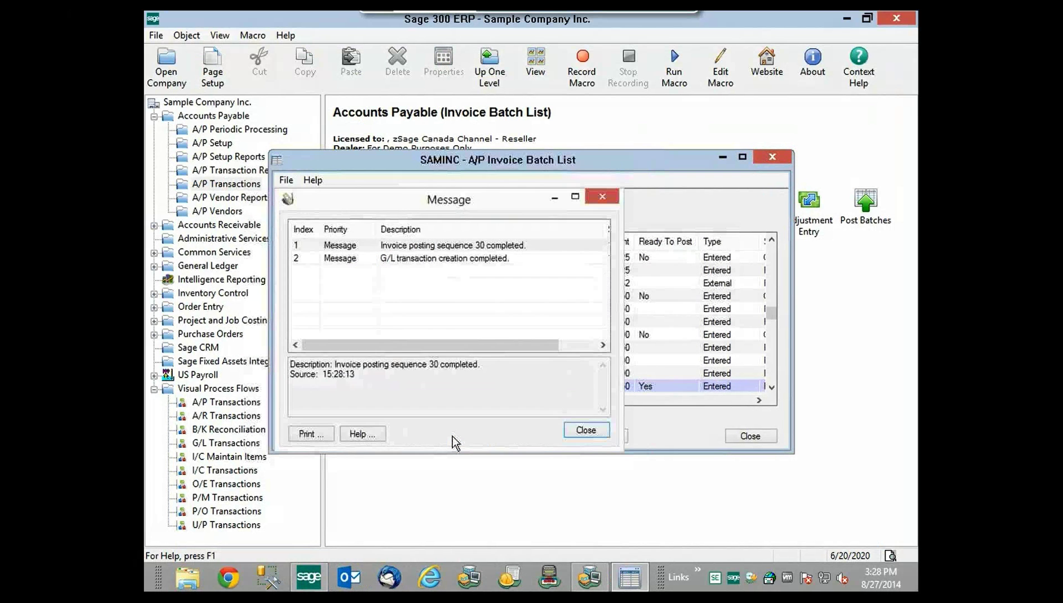
pyautogui.click(578, 430)
pyautogui.click(750, 436)
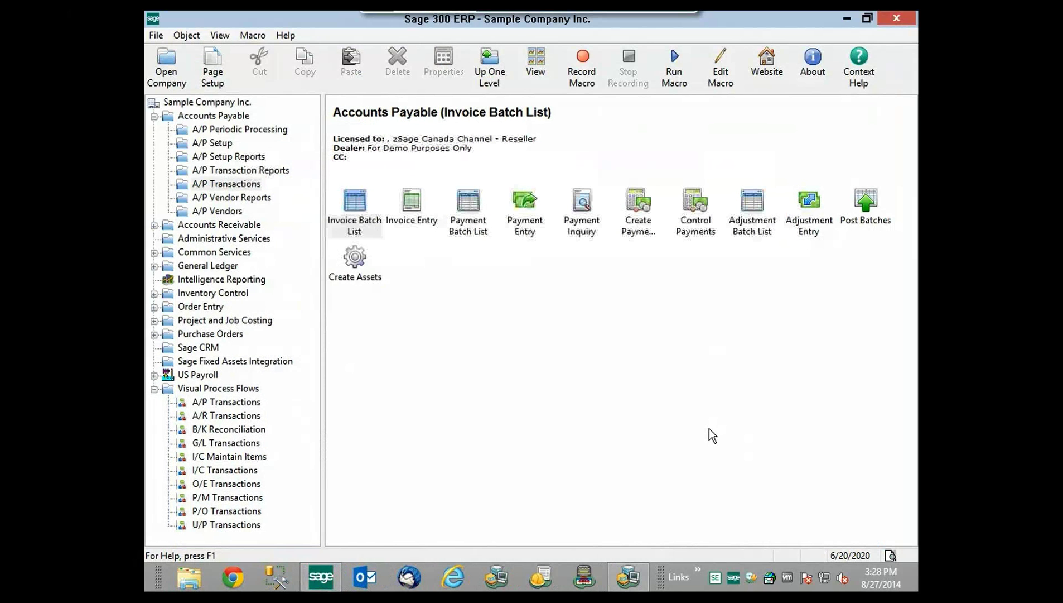
pyautogui.click(357, 277)
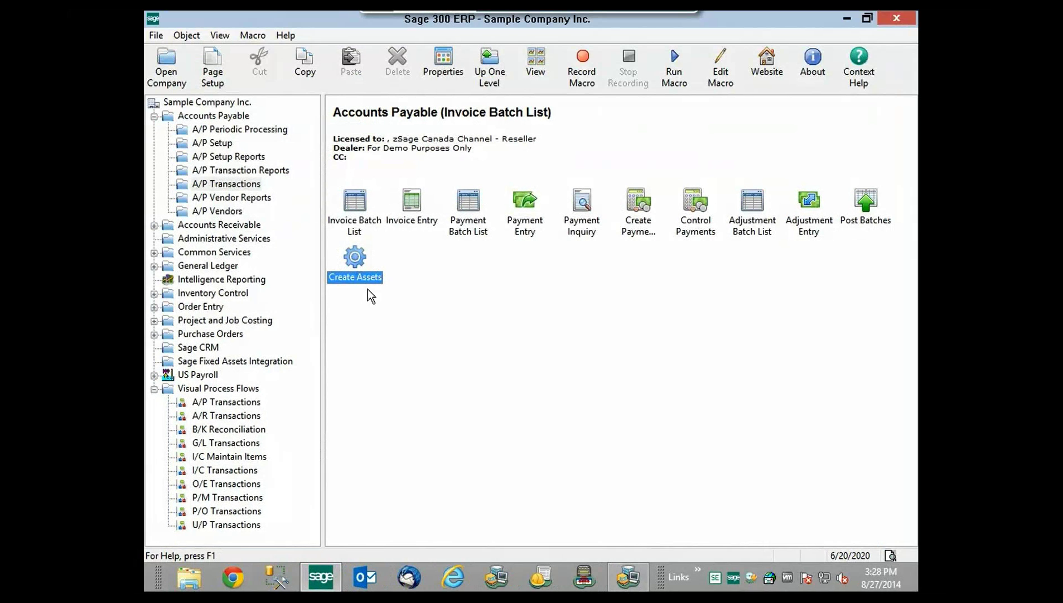
# - Run Create Assets for all application sources, yielding one error-free fixed asset, then close the windows
pyautogui.doubleClick(353, 262)
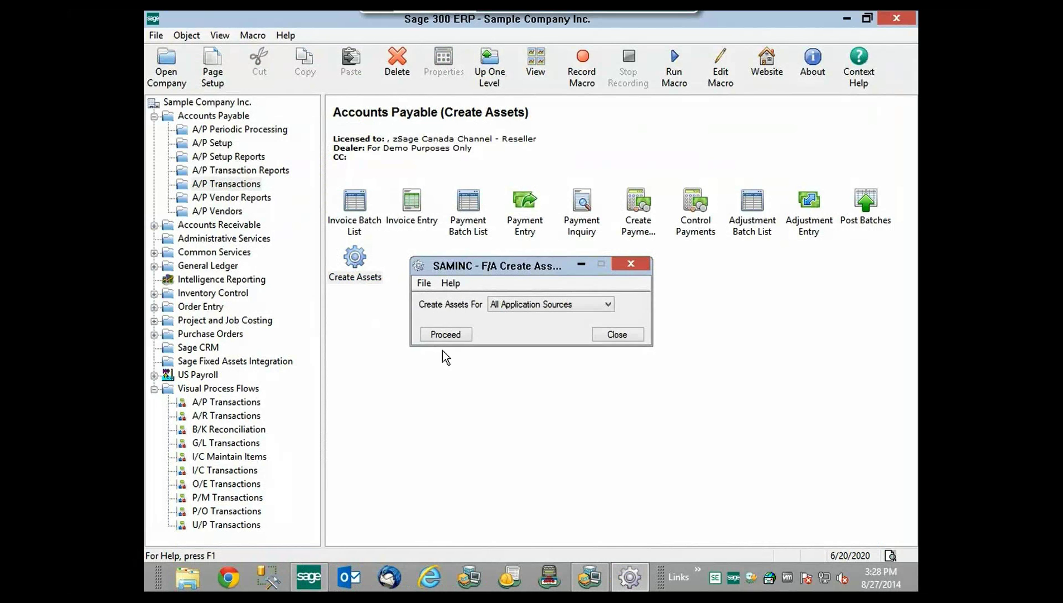
pyautogui.click(446, 335)
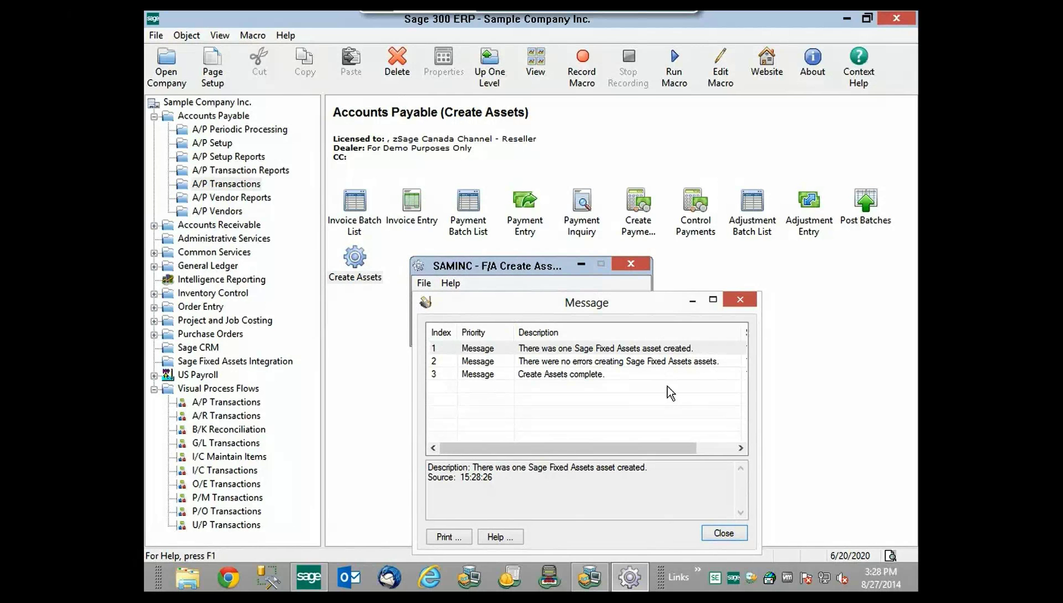
pyautogui.click(724, 533)
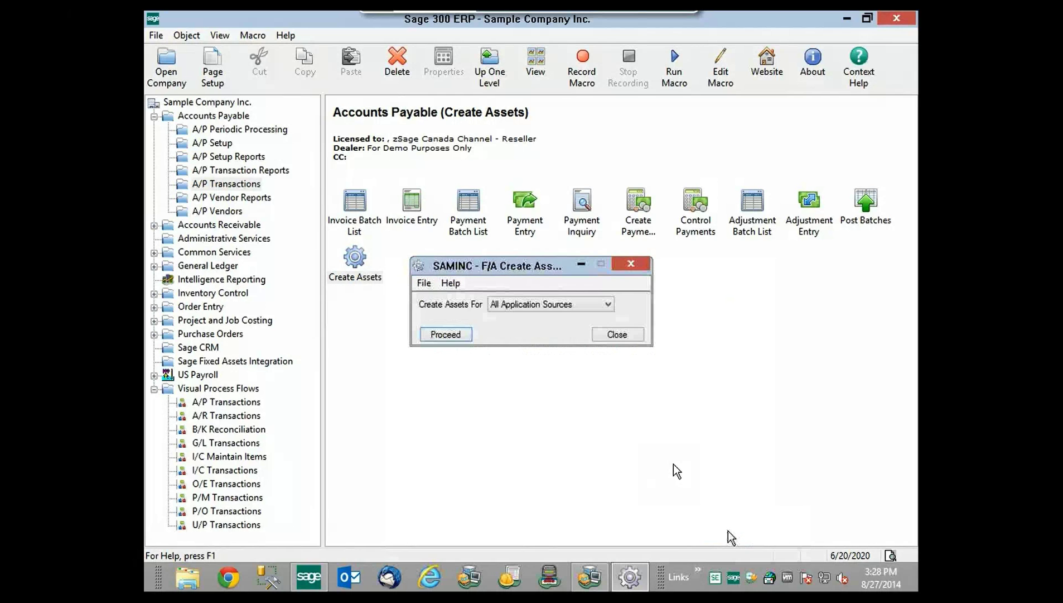
pyautogui.click(617, 334)
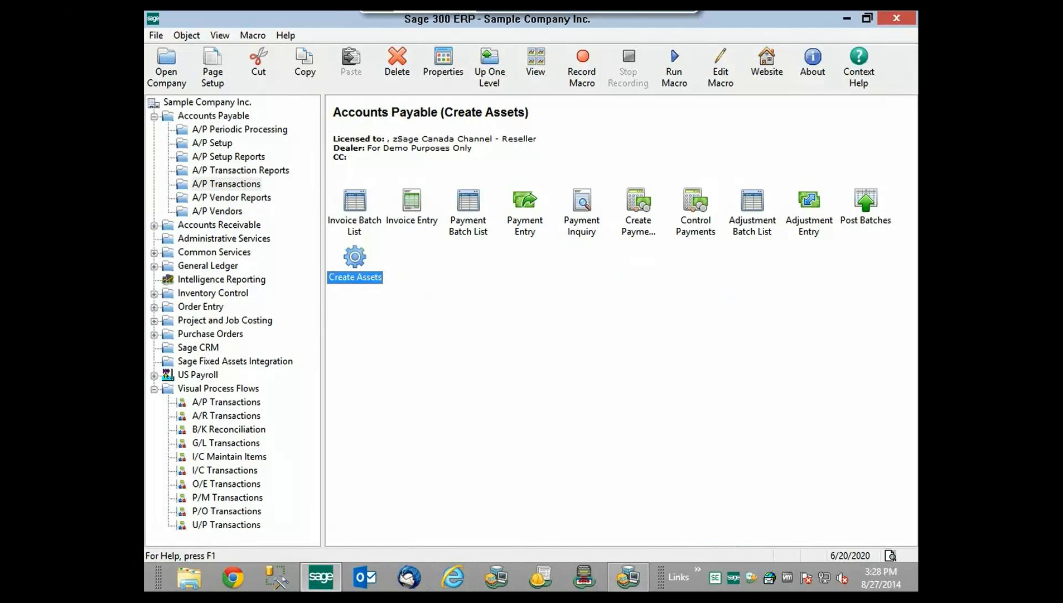
# - Show the <All Complete Assets> group (90 assets) and select Great Office Couch, acquired 06/20/2020
pyautogui.click(629, 581)
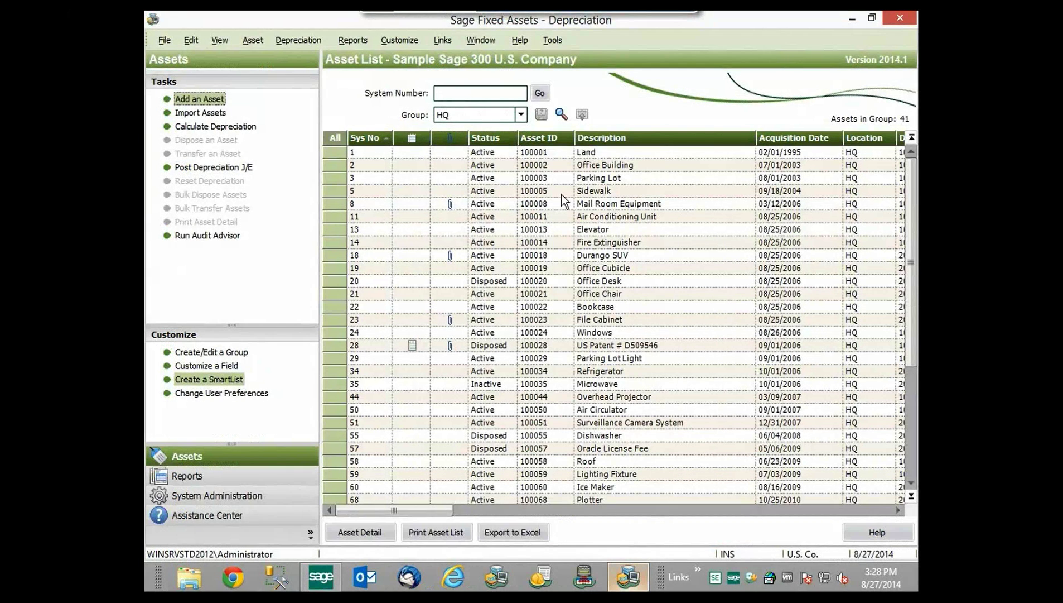
pyautogui.click(521, 114)
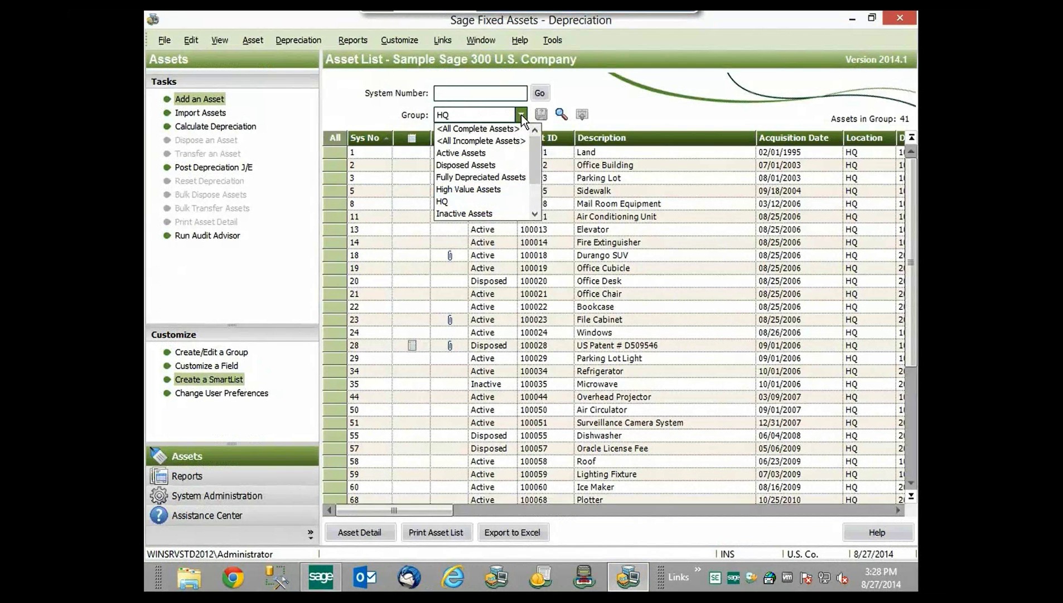
pyautogui.click(499, 131)
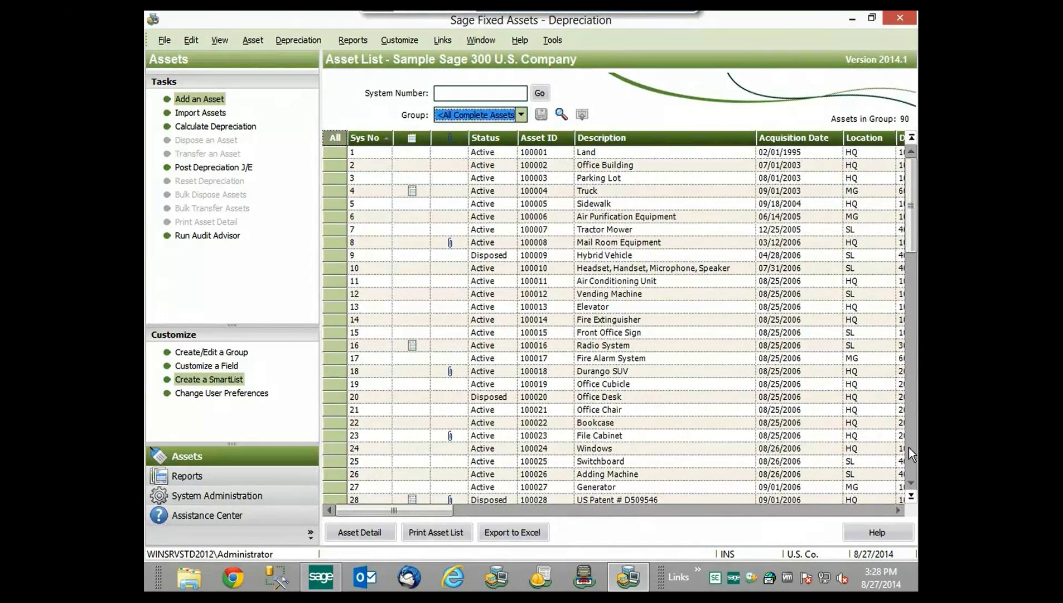
pyautogui.click(911, 461)
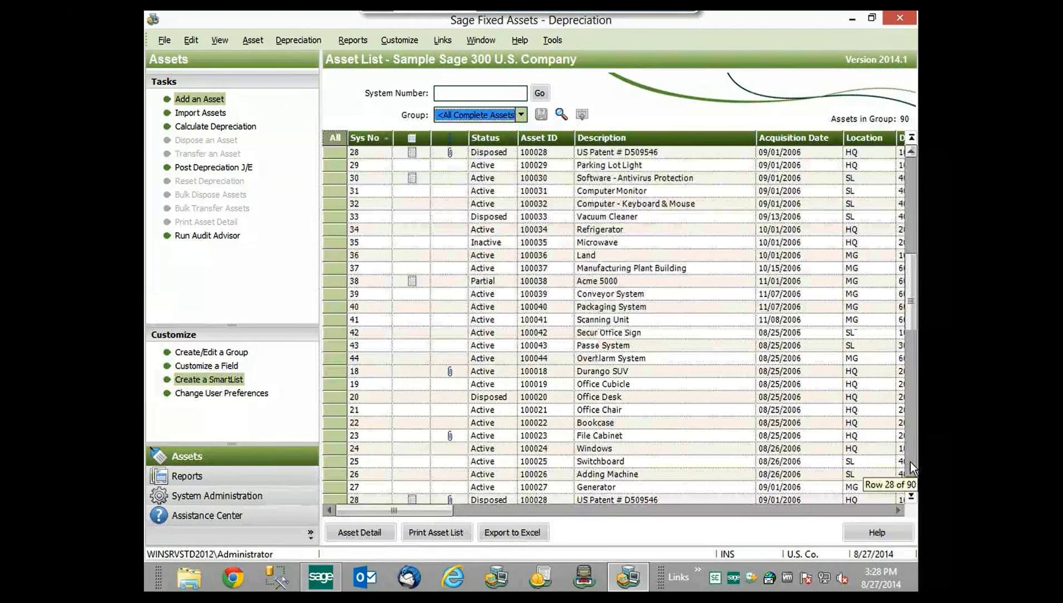
pyautogui.click(910, 461)
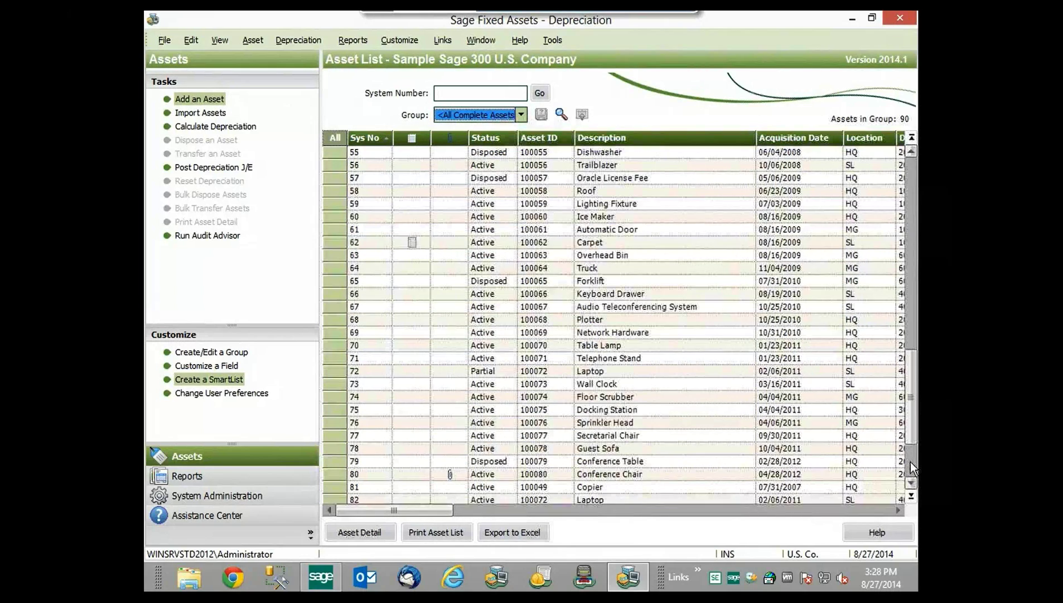
pyautogui.click(910, 461)
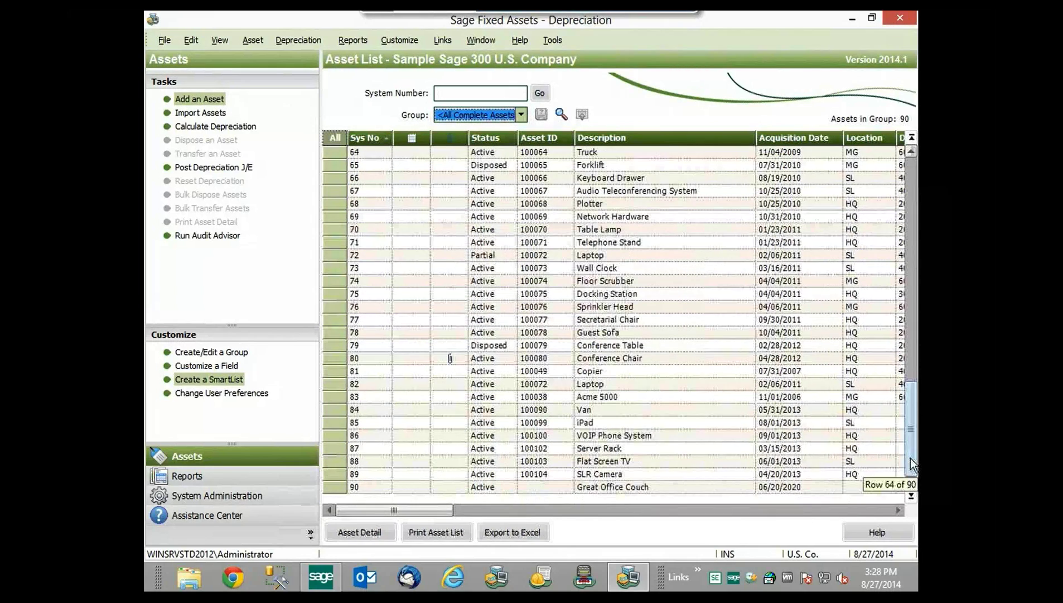
pyautogui.click(633, 489)
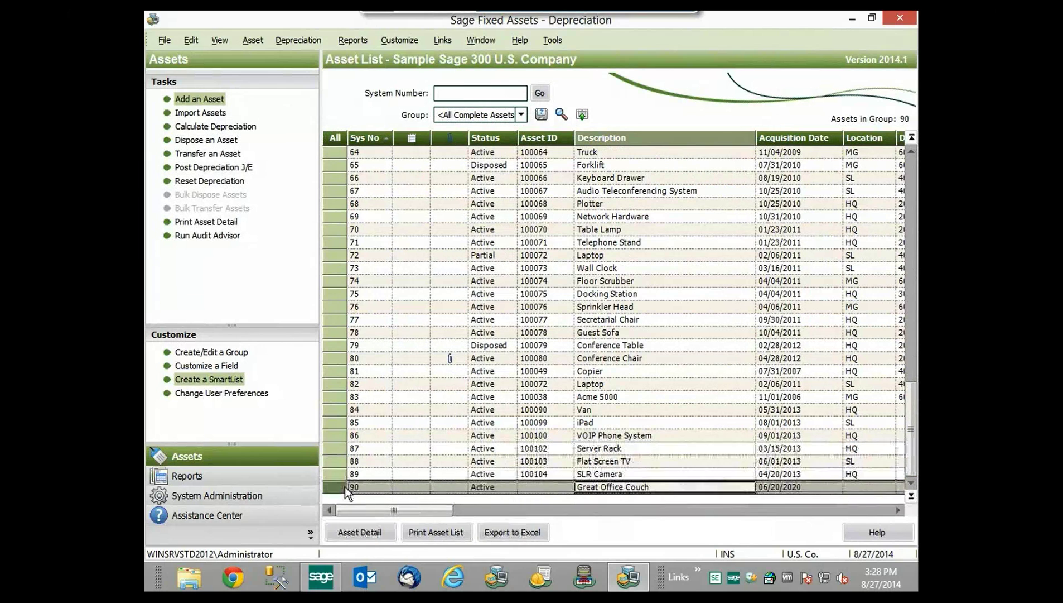
# - Review Great Office Couch's Tax depreciation method without changing it, then advance to the Q&A slide
pyautogui.doubleClick(334, 488)
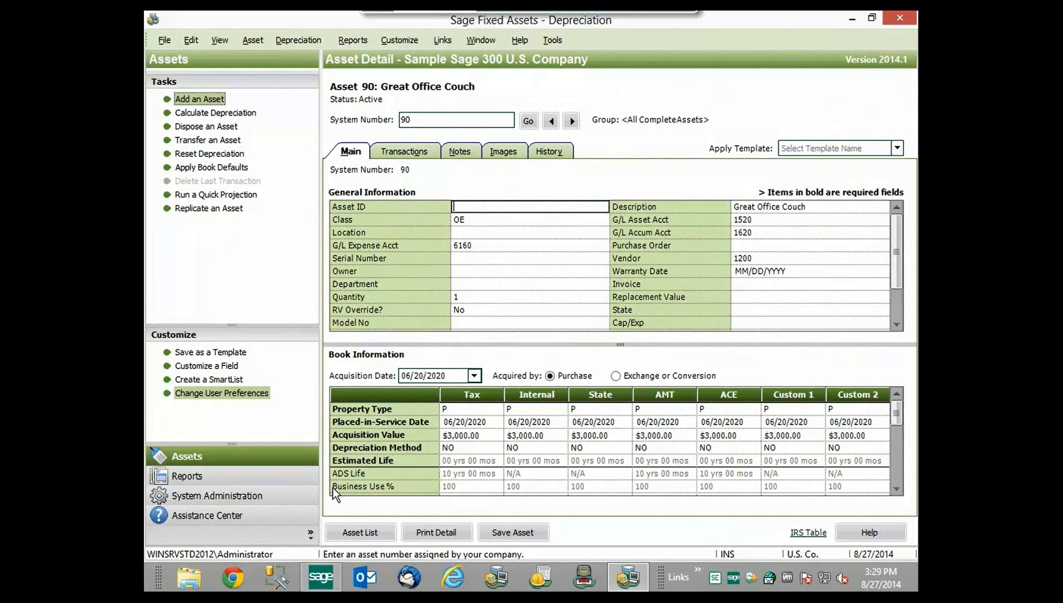
pyautogui.click(470, 447)
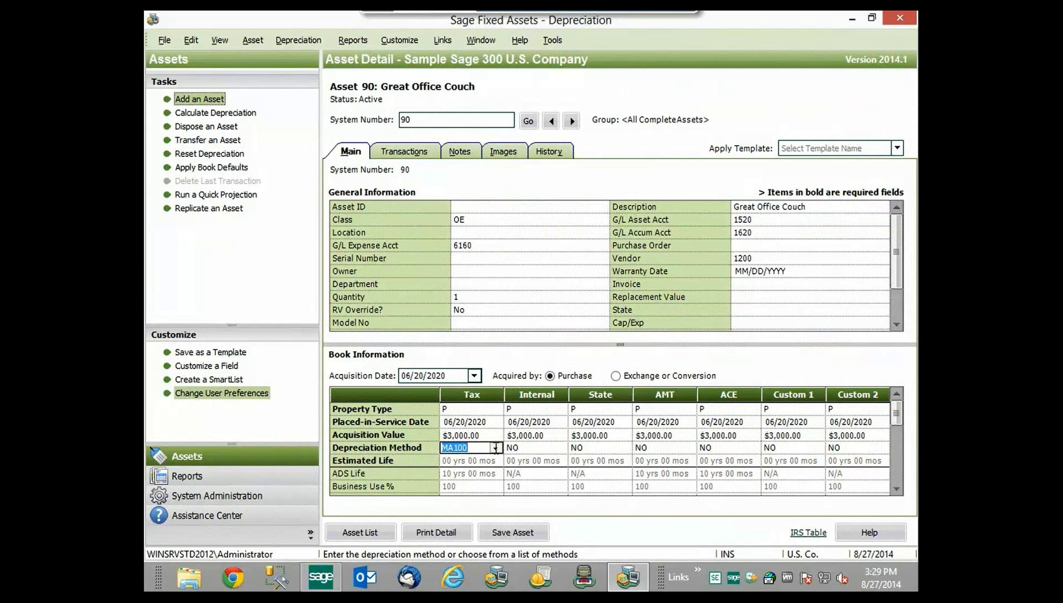
pyautogui.click(496, 449)
pyautogui.click(497, 449)
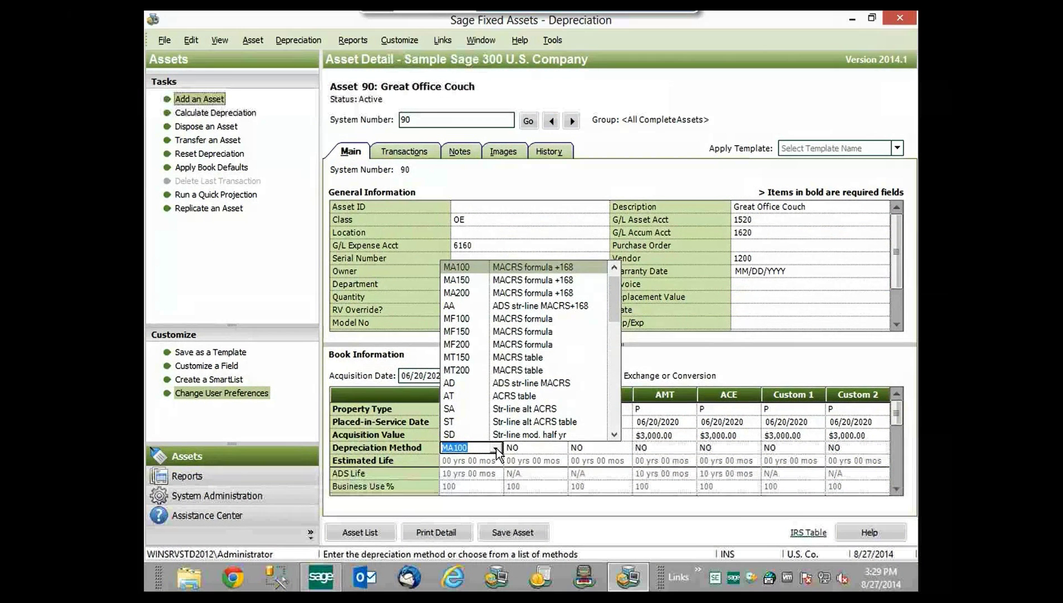
pyautogui.click(485, 448)
pyautogui.press('Escape')
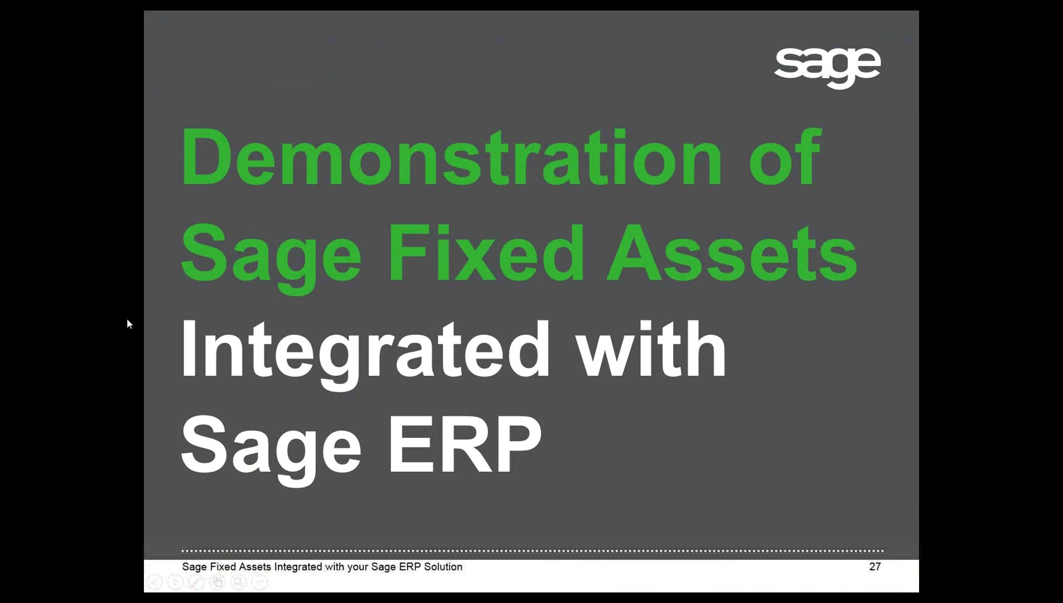
pyautogui.press('Right')
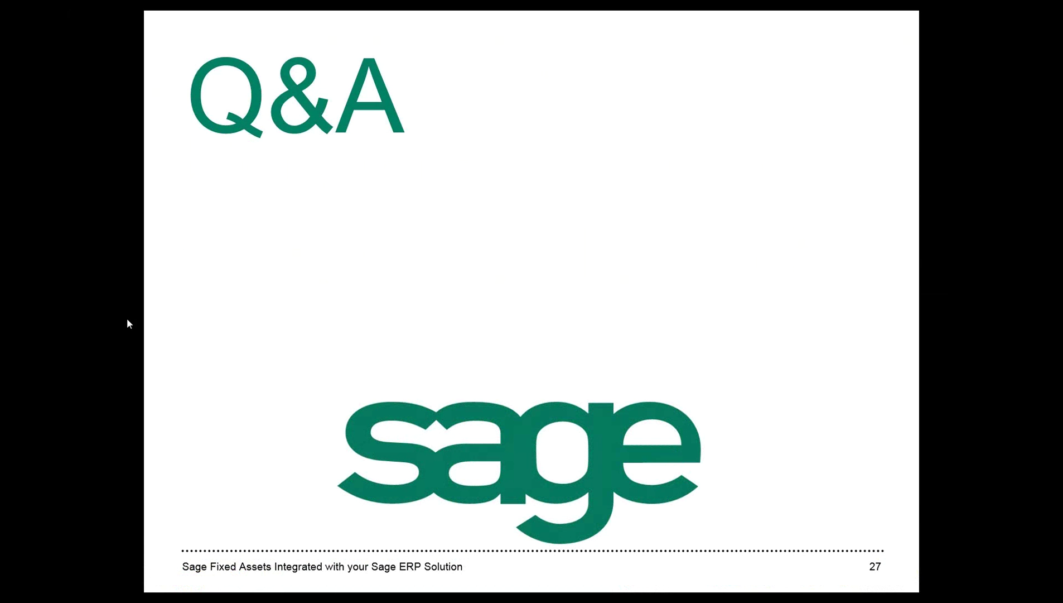